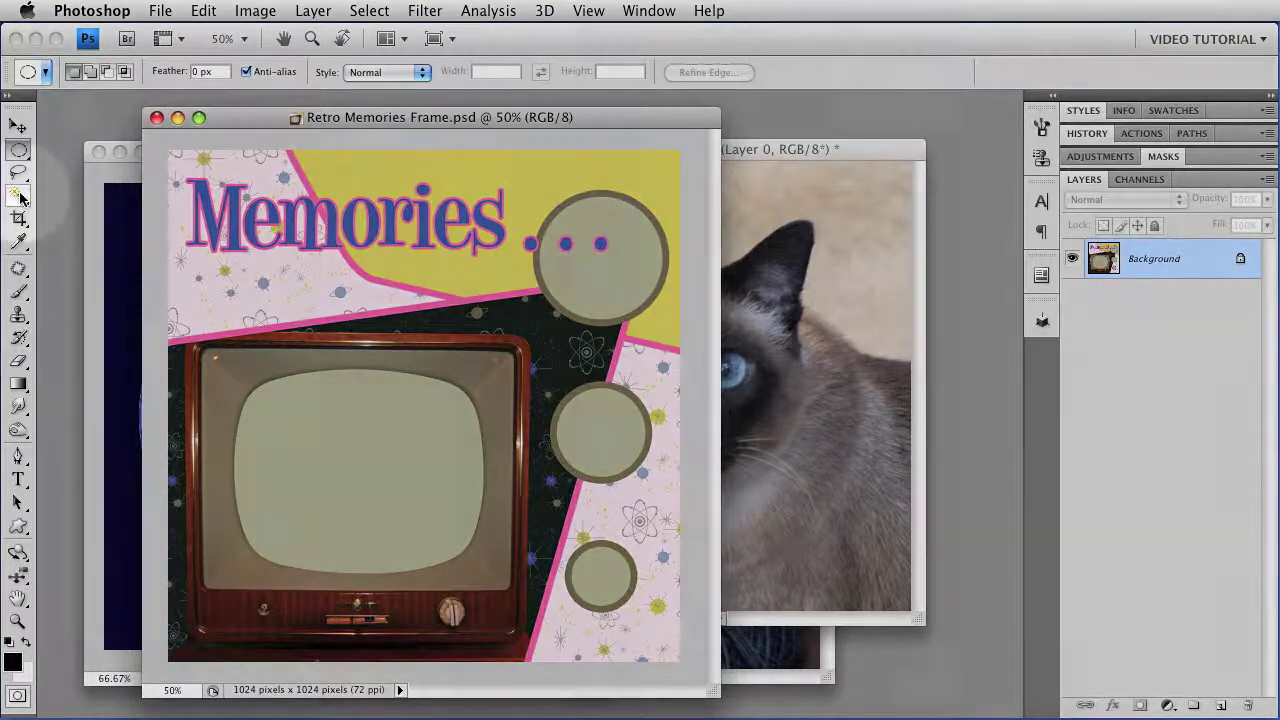
- Magic-wand select the blank TV screen in the Retro Memories frame
{"action": "left_click", "coordinate": [20, 196]}
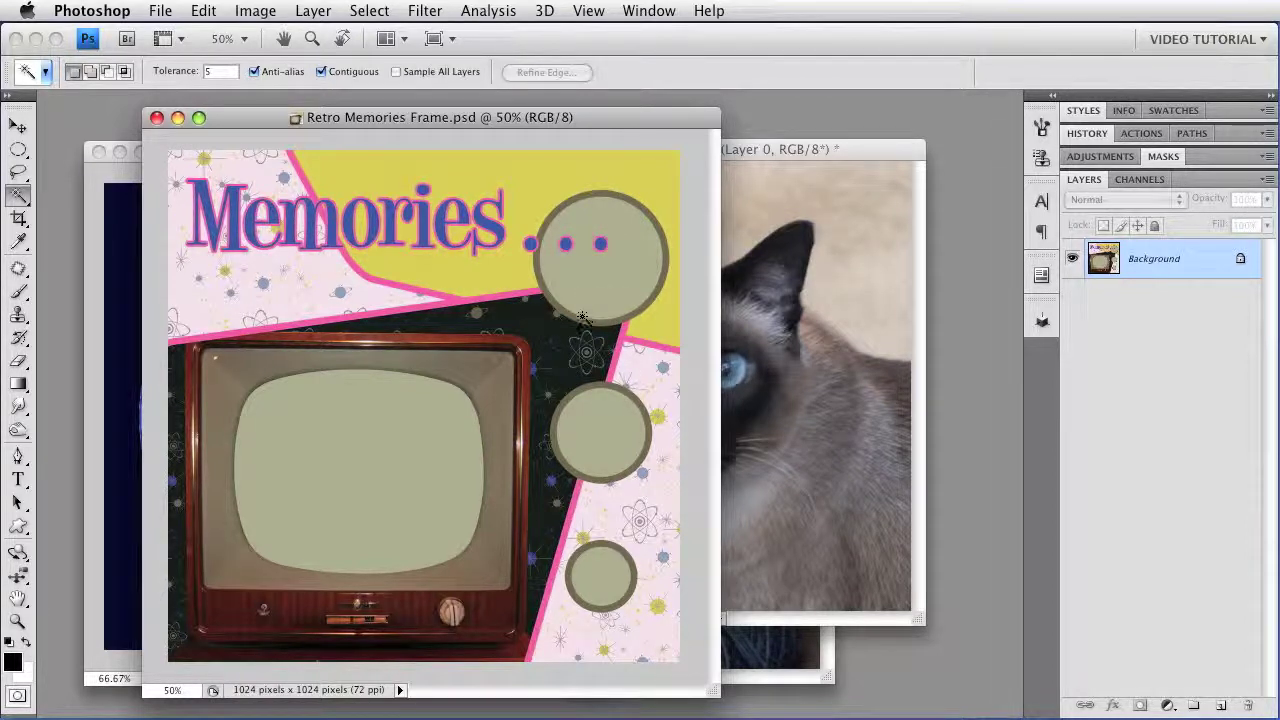
{"action": "left_click", "coordinate": [381, 455]}
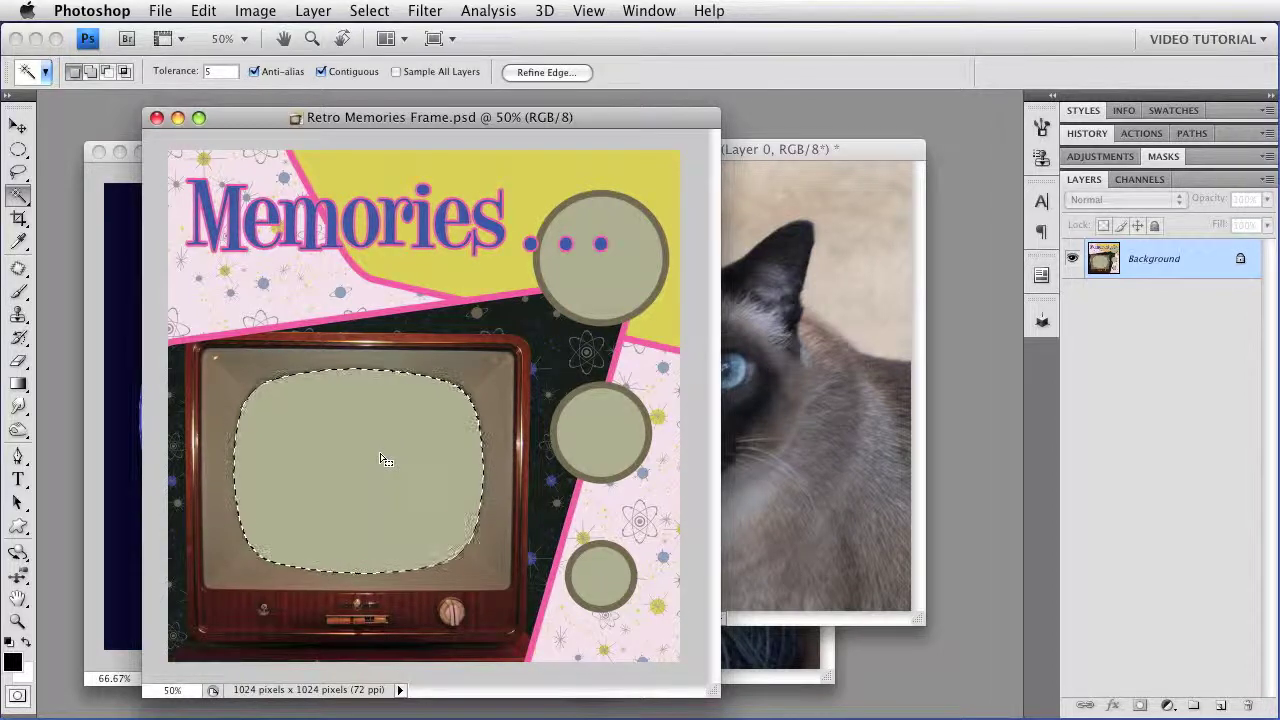
{"action": "left_click", "coordinate": [868, 153]}
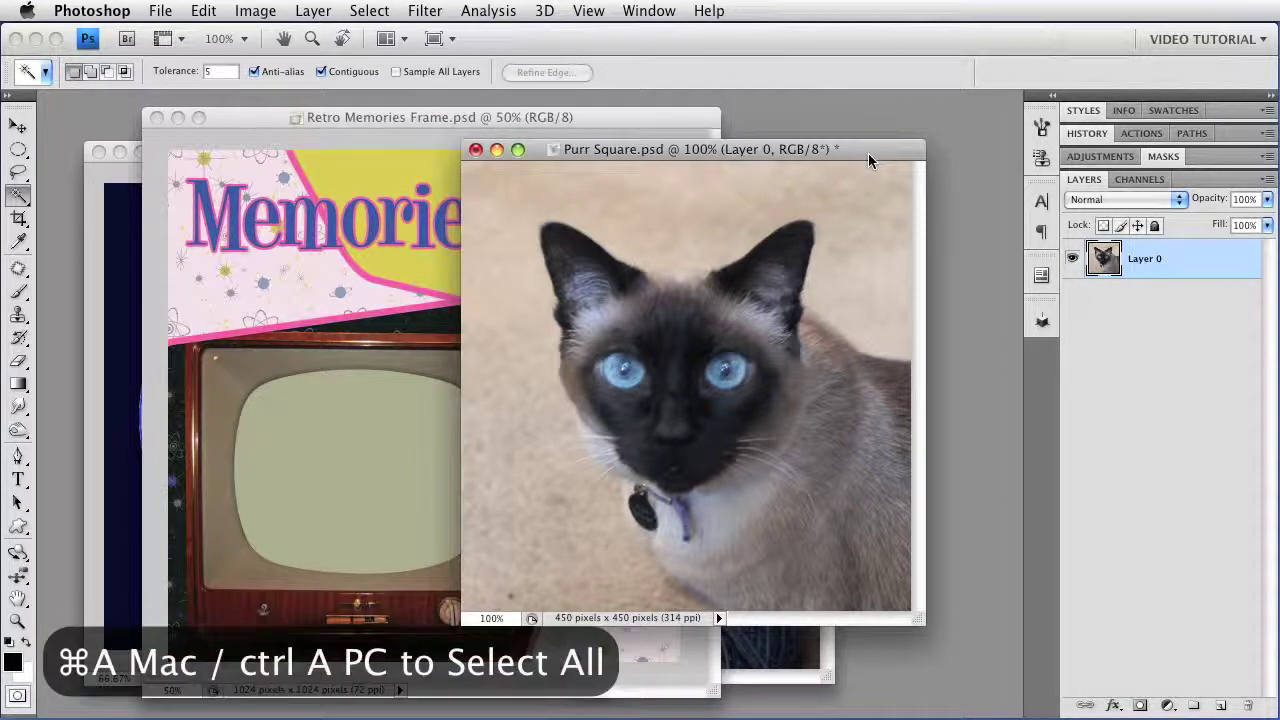
- Select all of Purr Square and Paste Into the Retro Memories frame's TV screen selection
{"action": "key", "text": "super+a"}
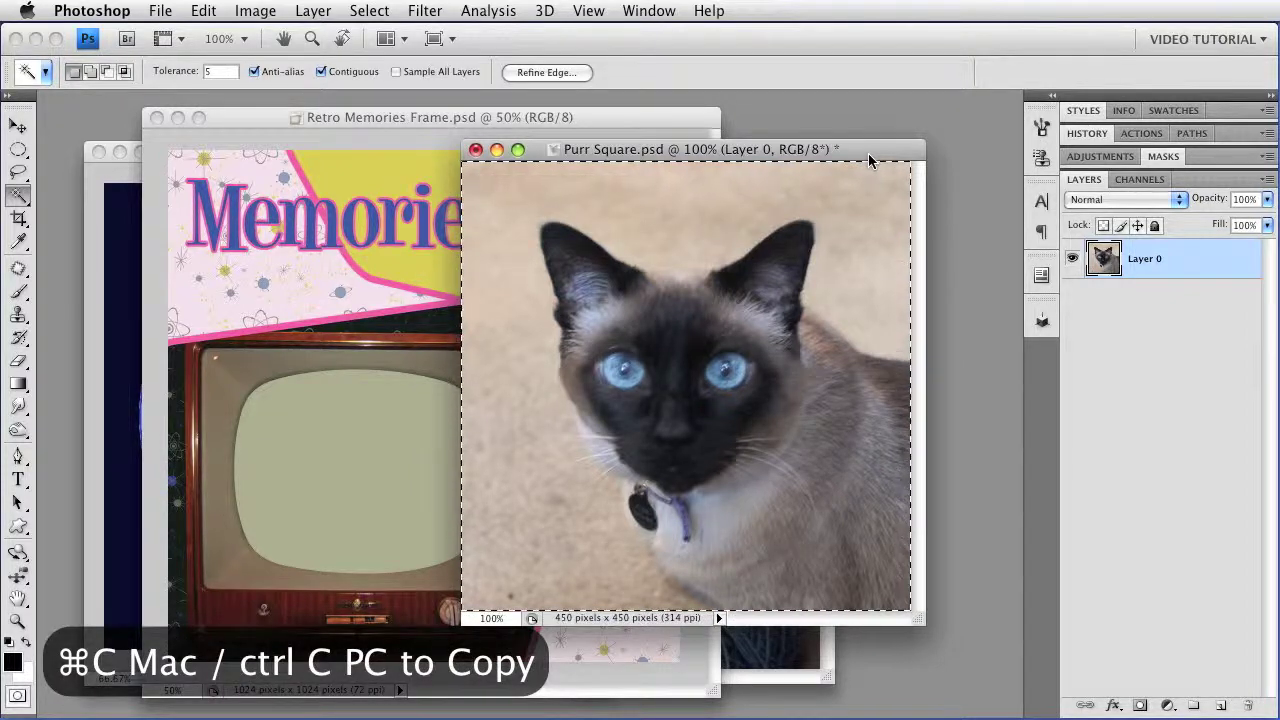
{"action": "left_click", "coordinate": [667, 120]}
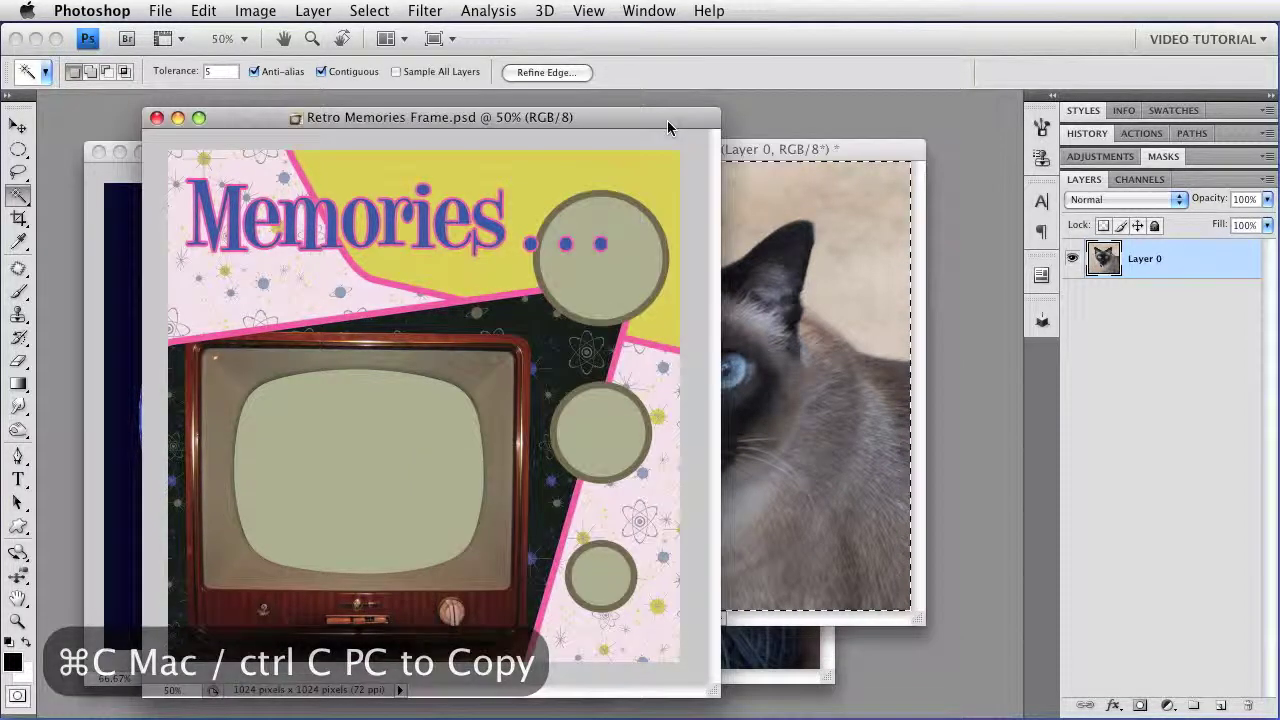
{"action": "left_click", "coordinate": [203, 11]}
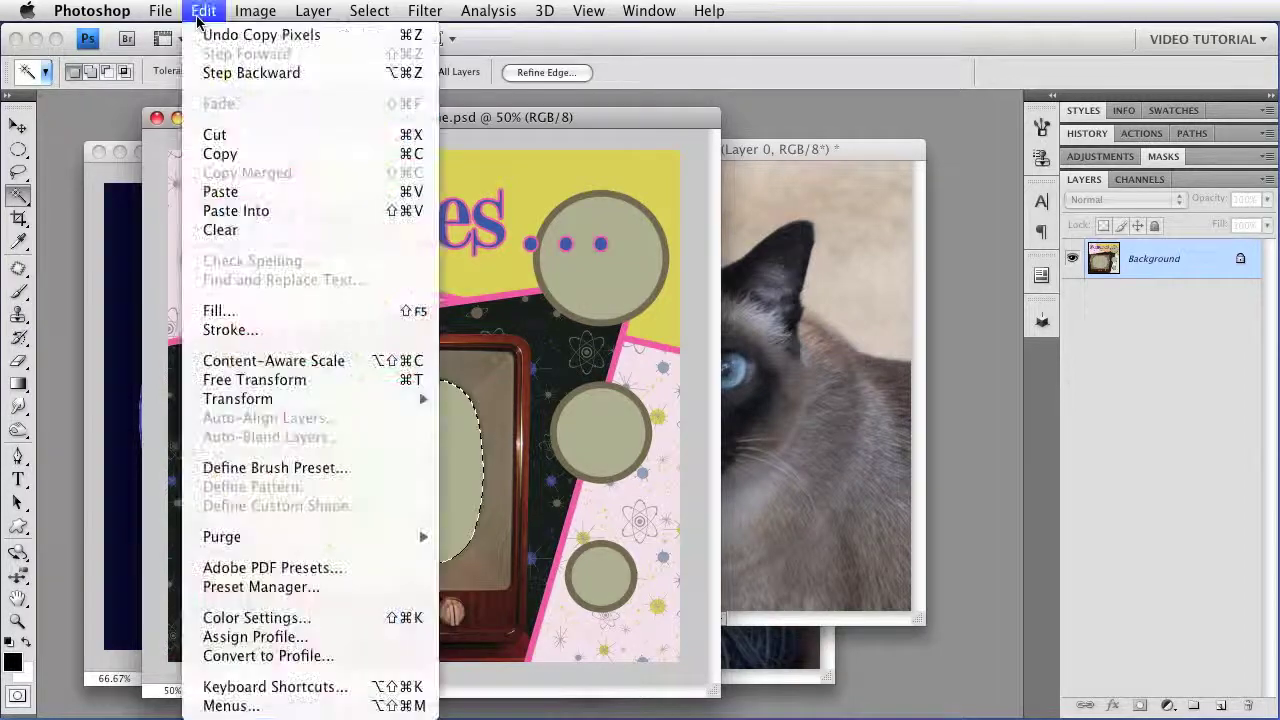
{"action": "left_click", "coordinate": [232, 209]}
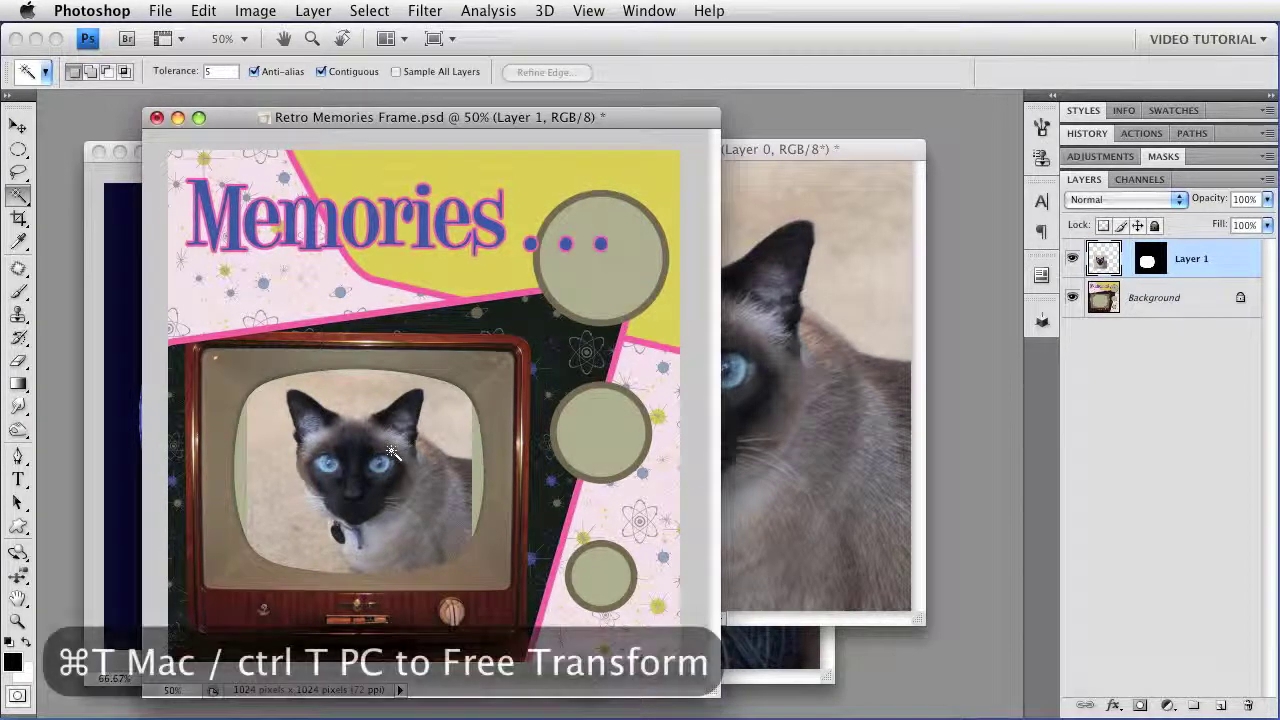
- Scale the pasted cat up to about 121% and nudge it slightly down in the screen
{"action": "key", "text": "super+t"}
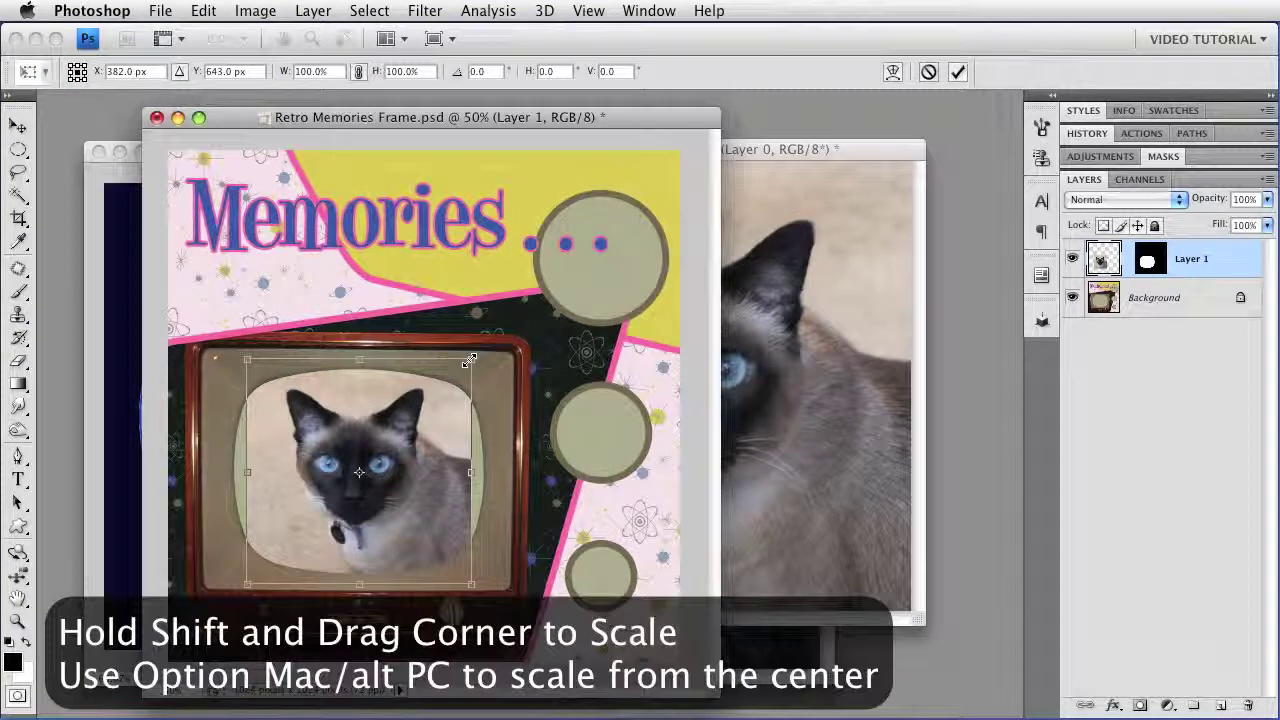
{"action": "left_click_drag", "start_coordinate": [469, 361], "coordinate": [494, 338]}
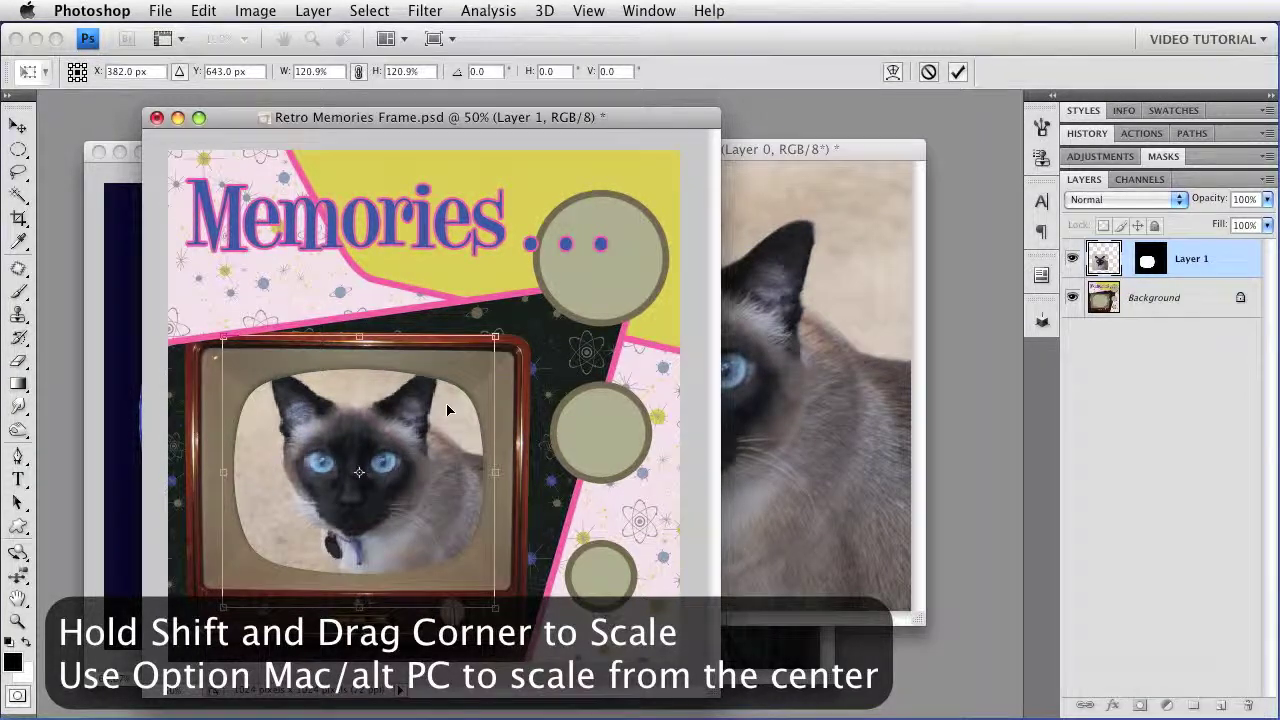
{"action": "key", "text": "Return"}
{"action": "key", "text": "w"}
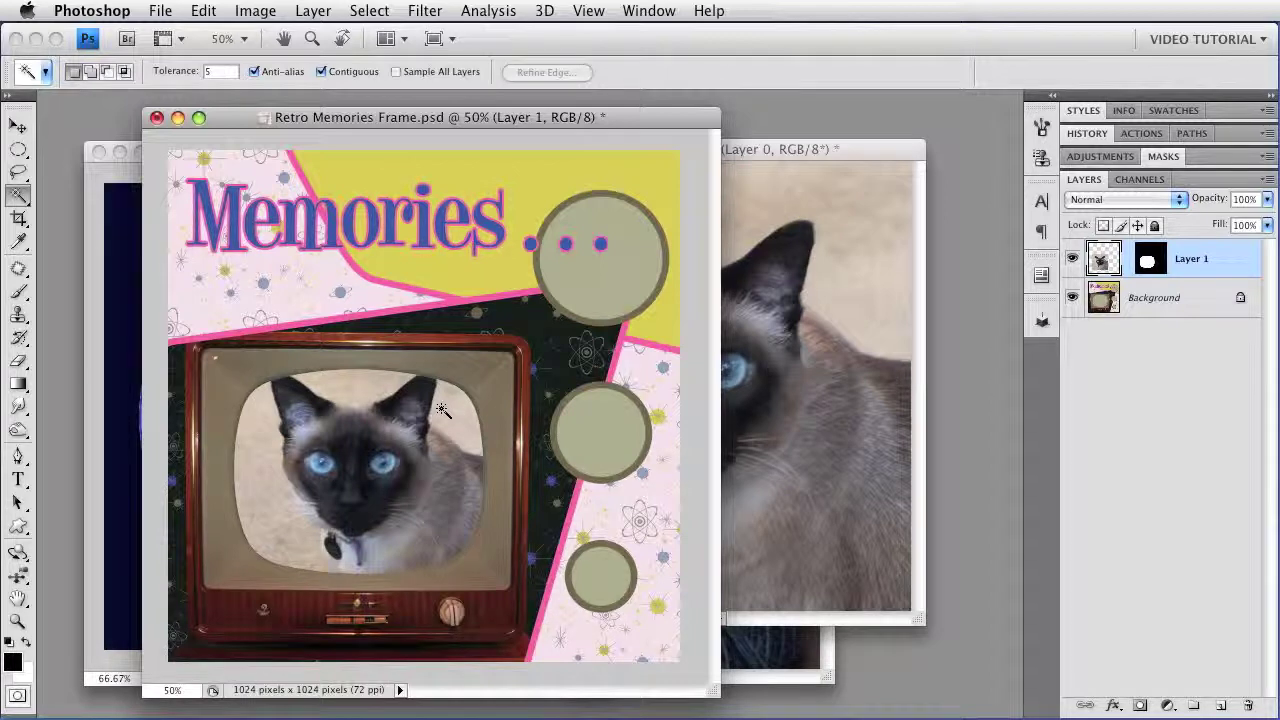
{"action": "key", "text": "v"}
{"action": "left_click_drag", "start_coordinate": [440, 411], "coordinate": [440, 421]}
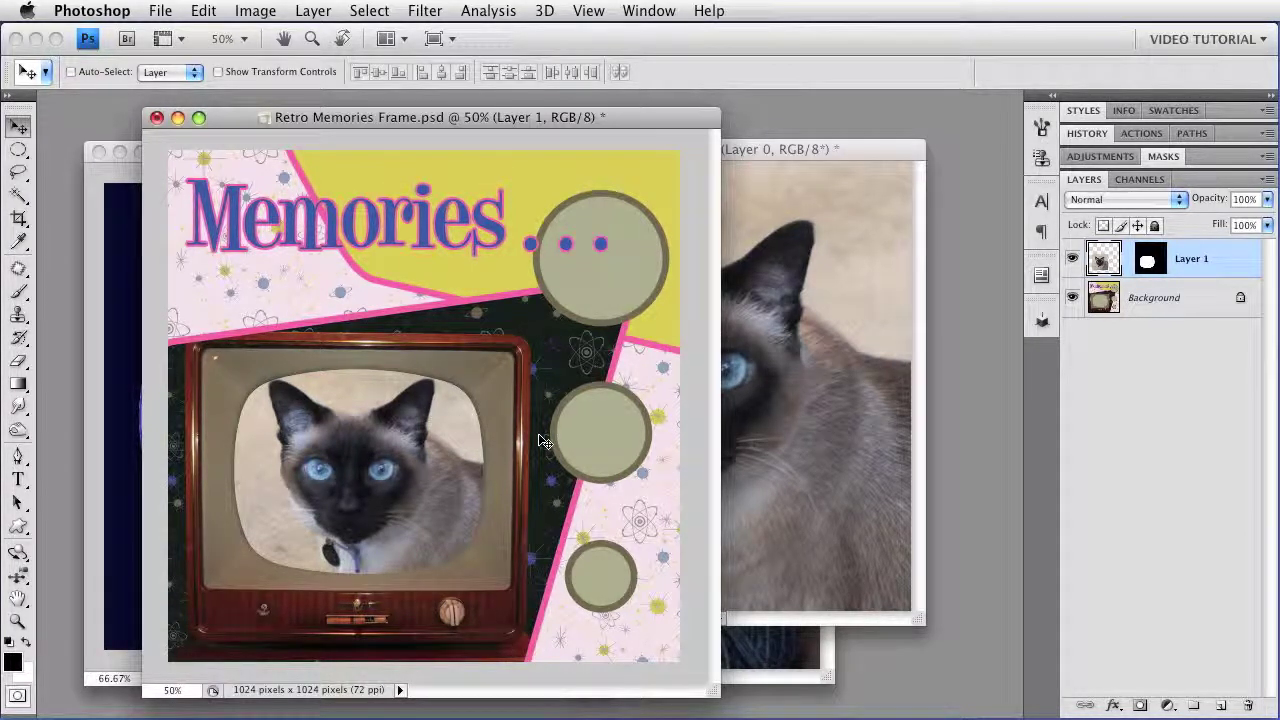
- Add an Inner Shadow with 10 px distance and 18 px size to the cat layer
{"action": "left_click", "coordinate": [1113, 706]}
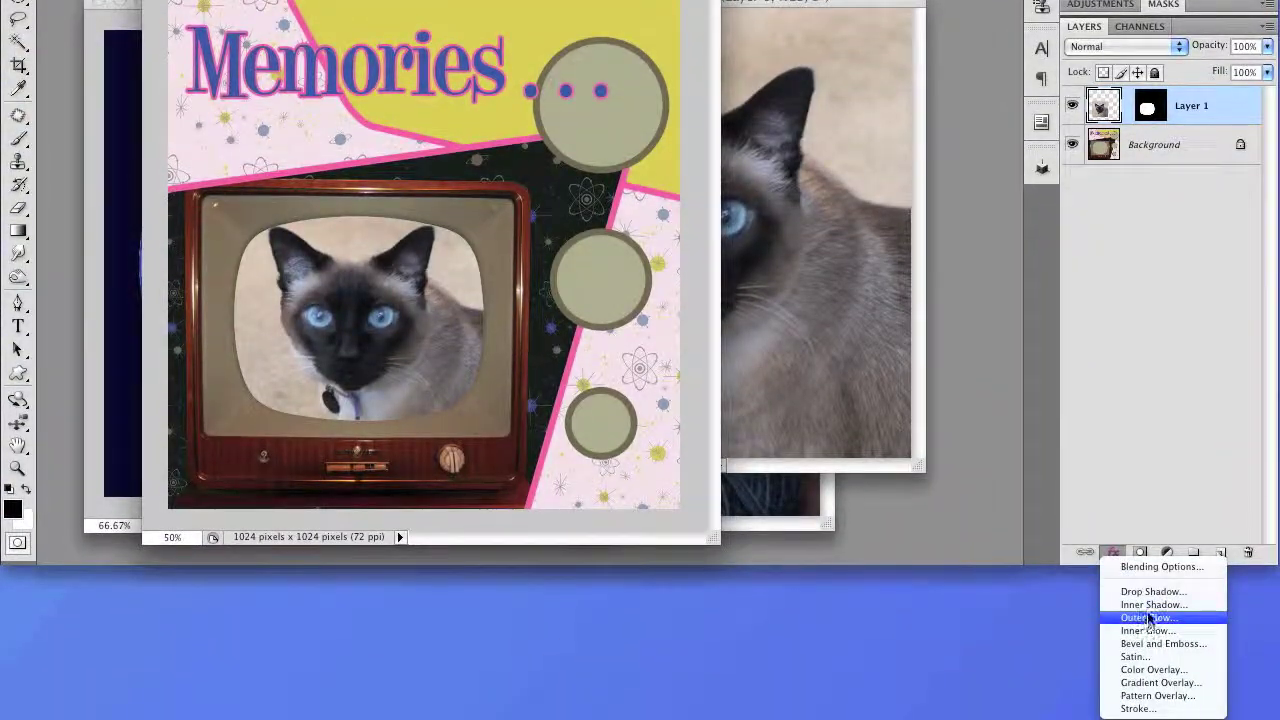
{"action": "left_click", "coordinate": [1142, 605]}
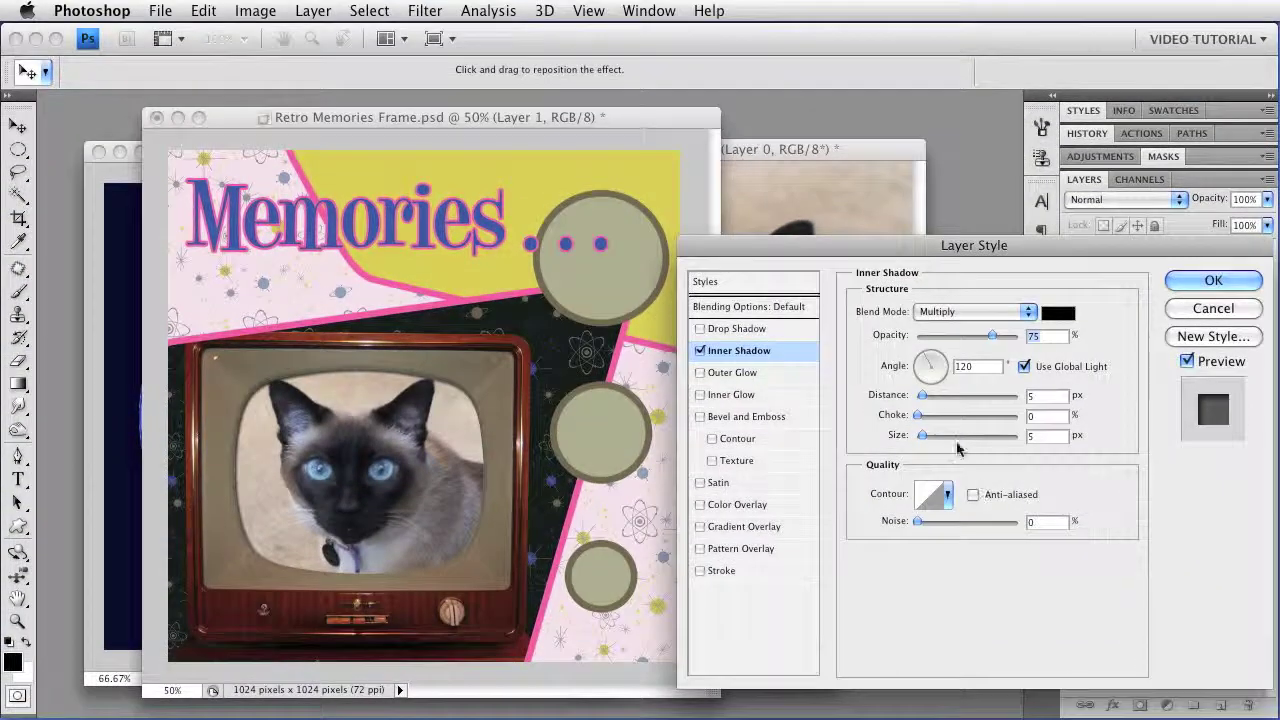
{"action": "left_click_drag", "start_coordinate": [921, 396], "coordinate": [929, 441]}
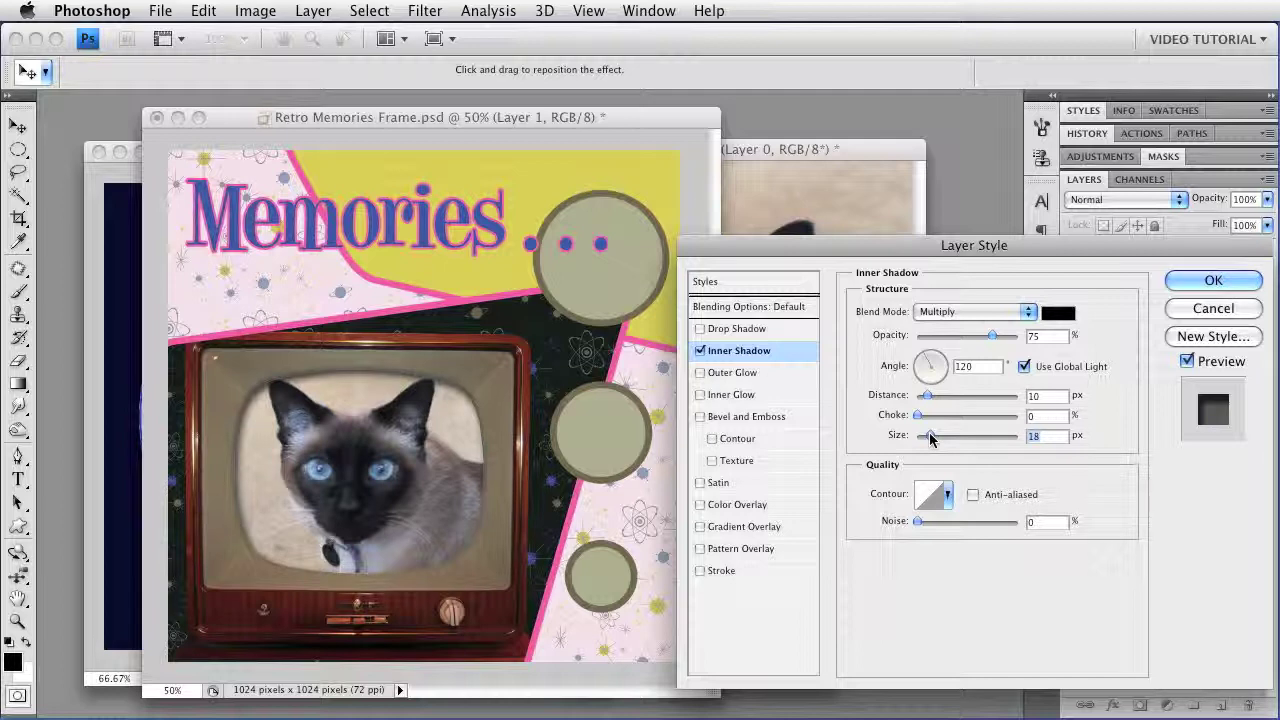
{"action": "left_click", "coordinate": [1205, 282]}
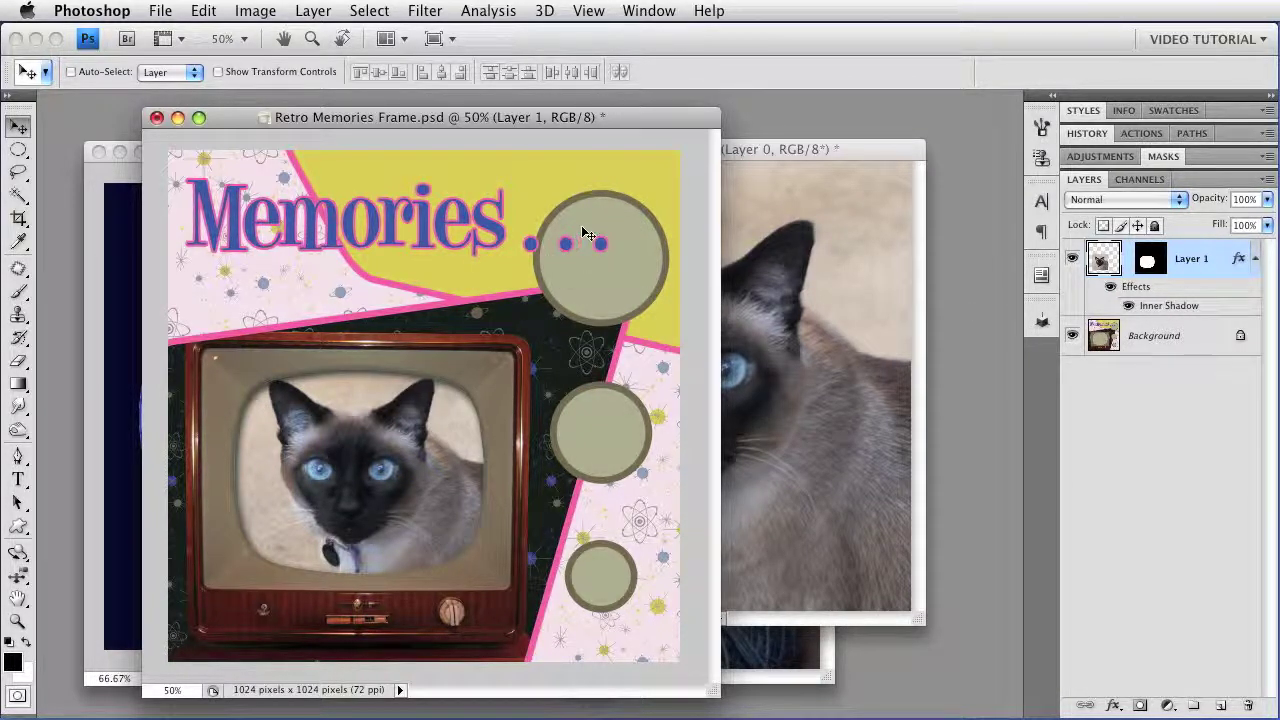
{"action": "left_click", "coordinate": [1140, 336]}
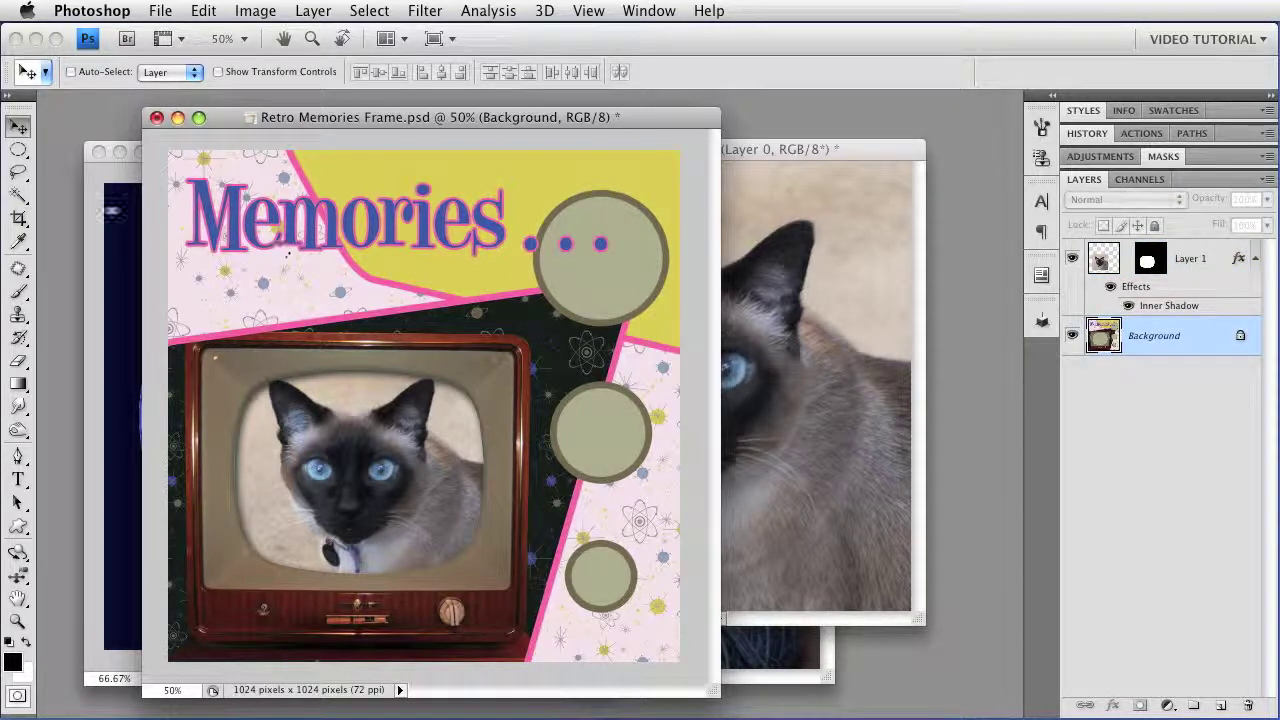
- Magic-wand the top-right circle and paste the whole Purr Sleeping photo into it as Layer 2
{"action": "left_click", "coordinate": [18, 195]}
{"action": "left_click", "coordinate": [572, 282]}
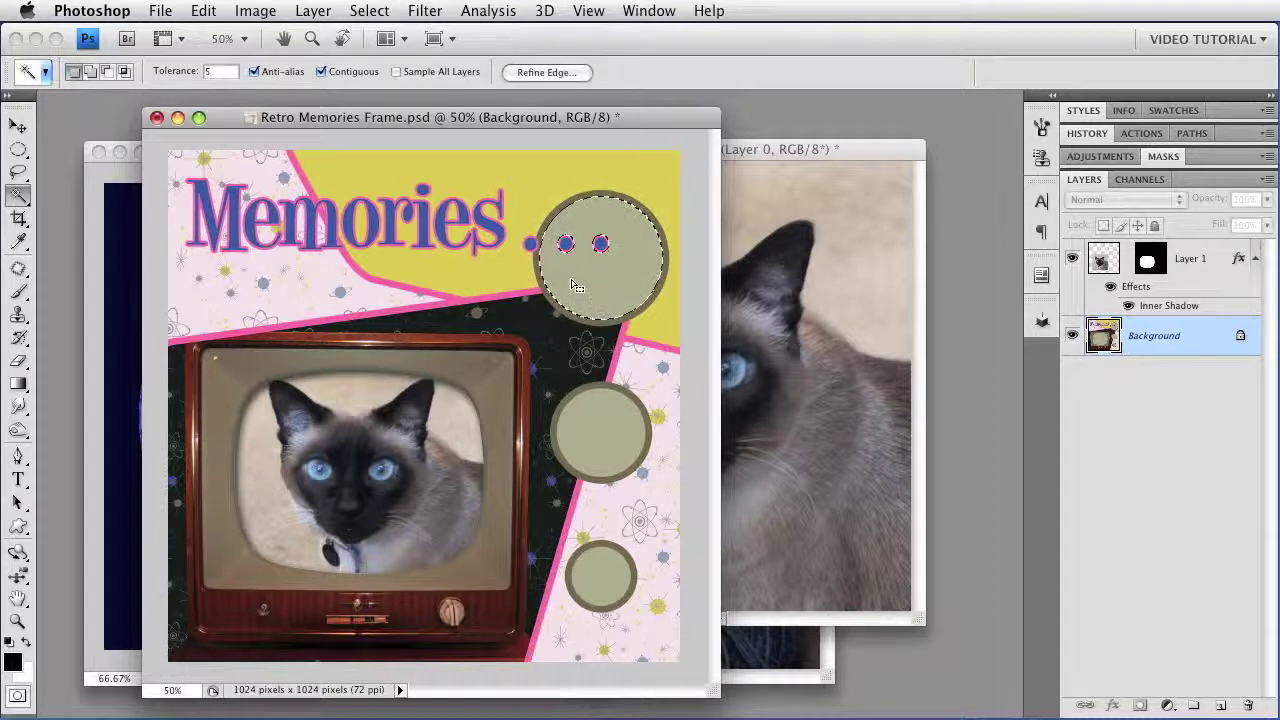
{"action": "left_click", "coordinate": [743, 664]}
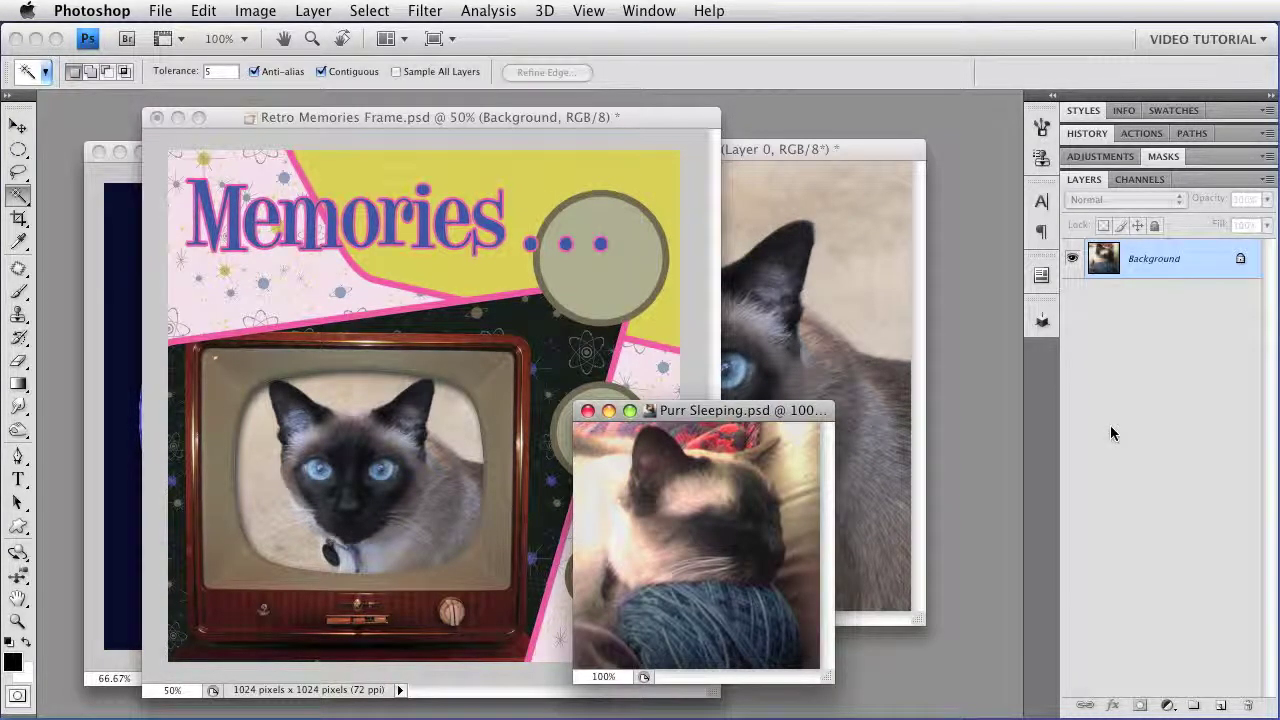
{"action": "key", "text": "super+a"}
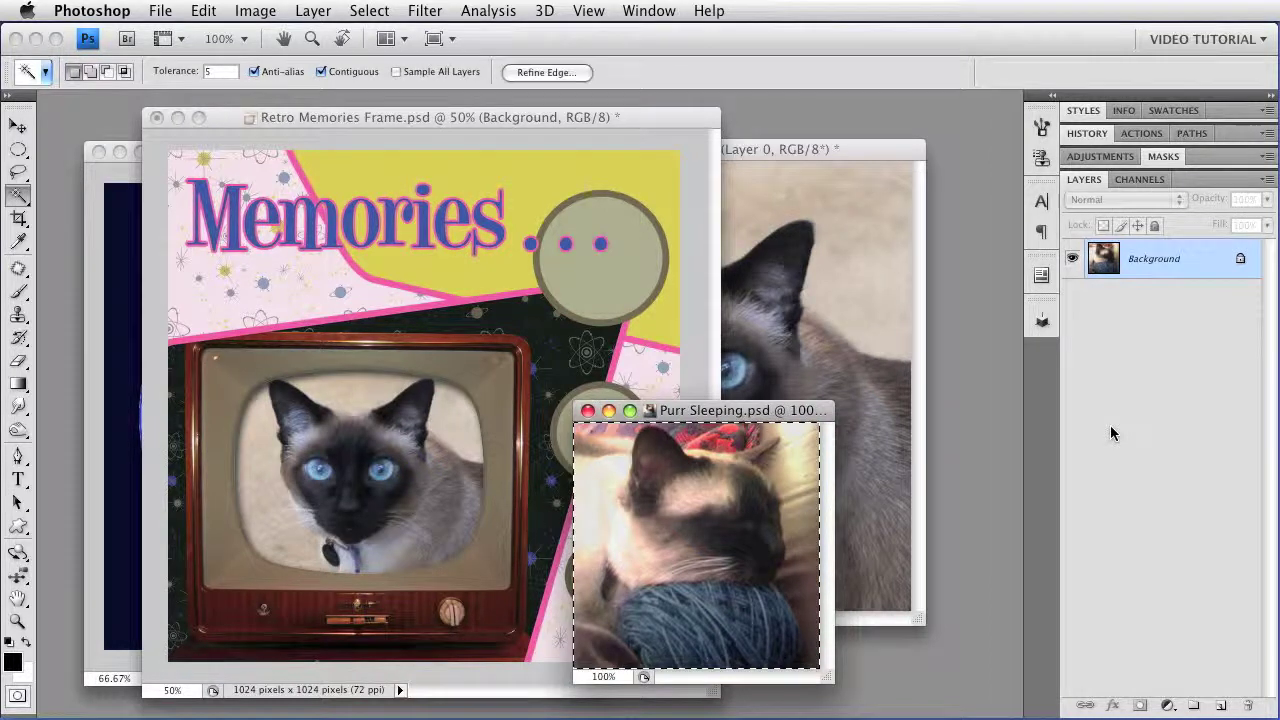
{"action": "left_click", "coordinate": [692, 318]}
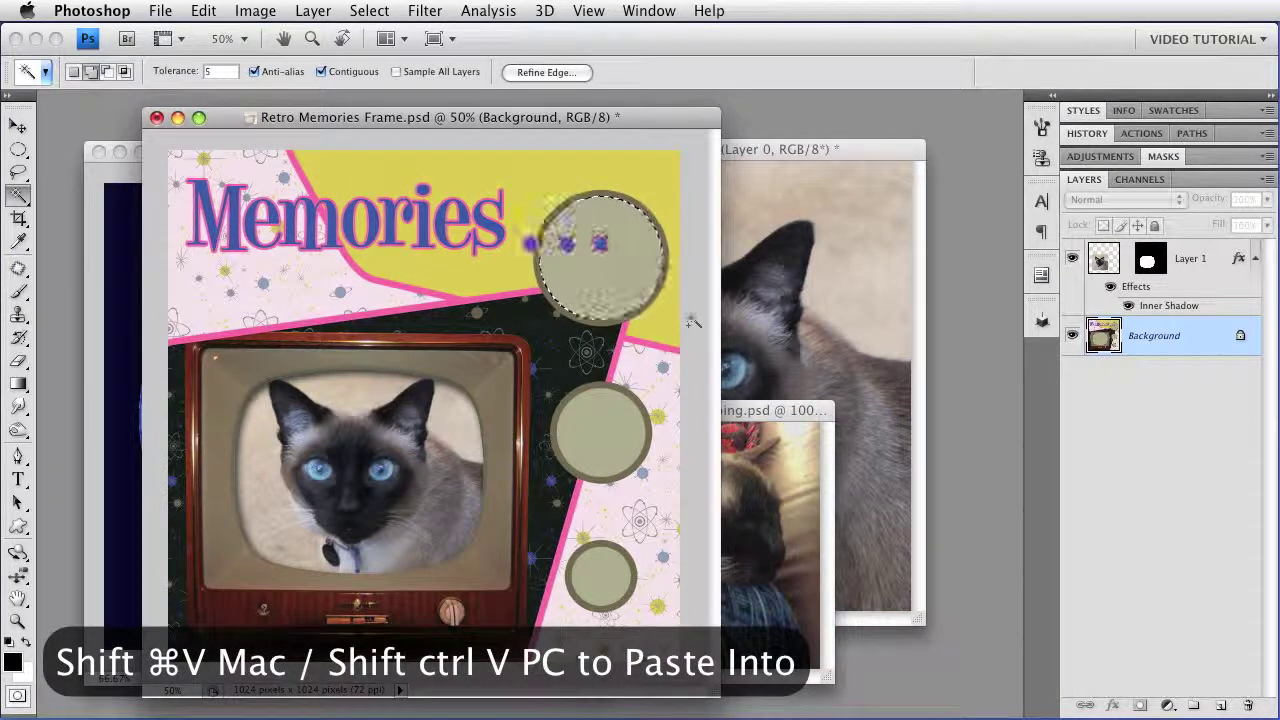
{"action": "key", "text": "shift+super+v"}
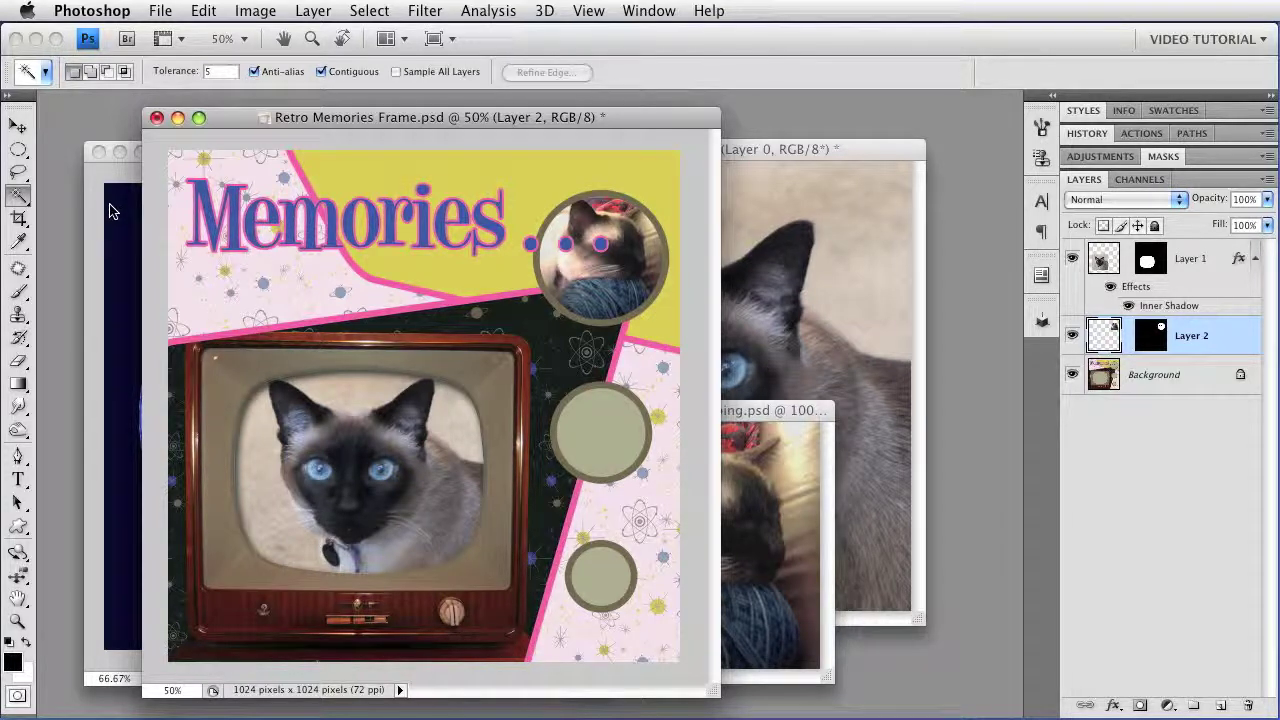
- Draw an elliptical marquee circle just inside the Sunburst Frame plate's white ring
{"action": "left_click", "coordinate": [97, 205]}
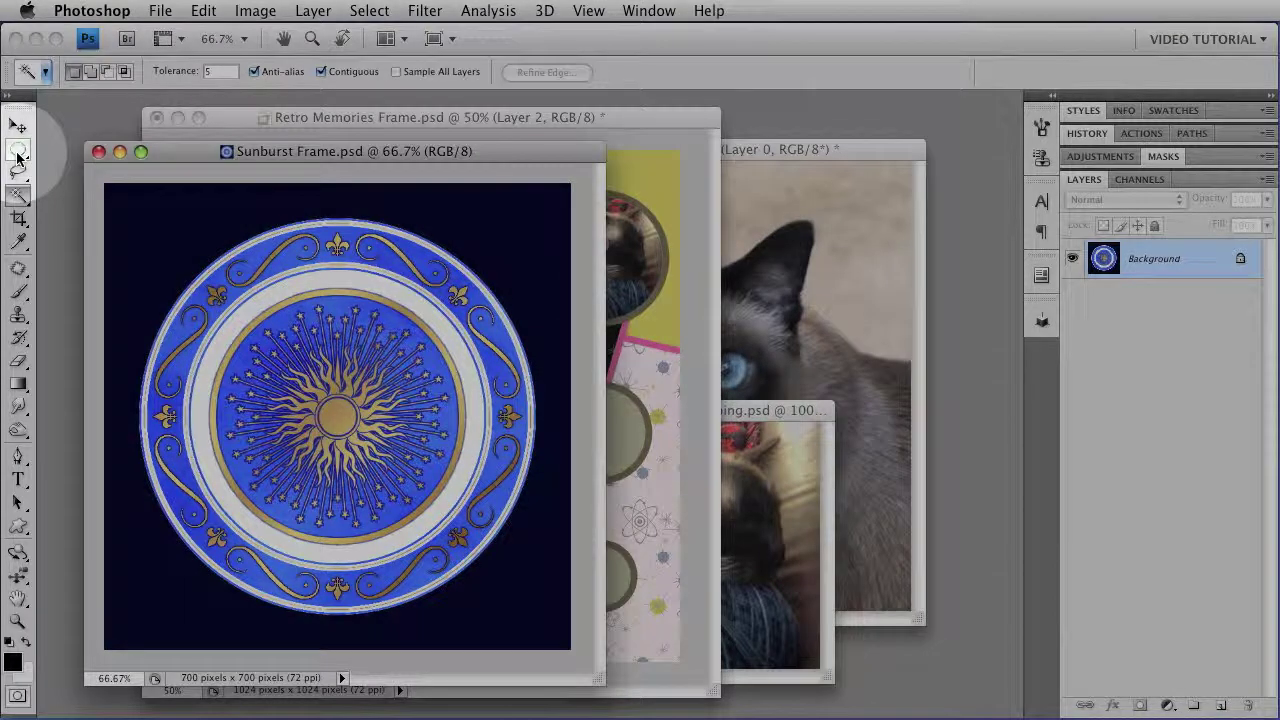
{"action": "left_click", "coordinate": [17, 151]}
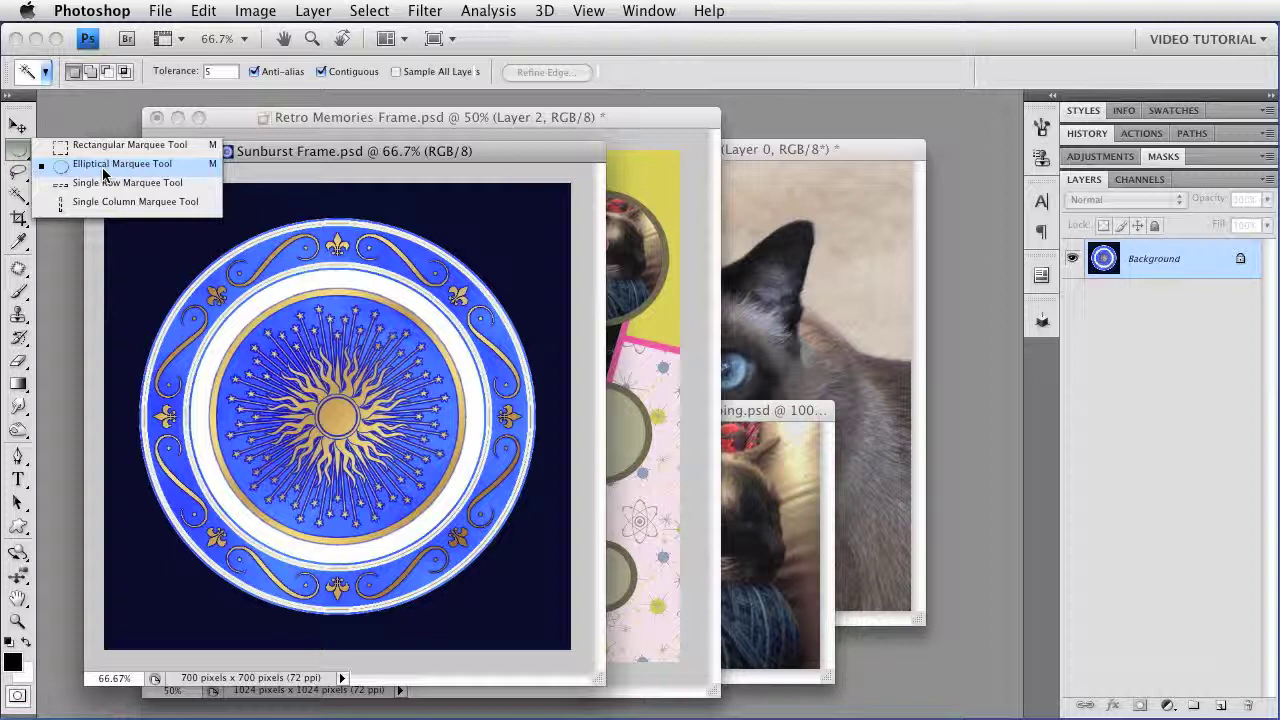
{"action": "left_click", "coordinate": [104, 166]}
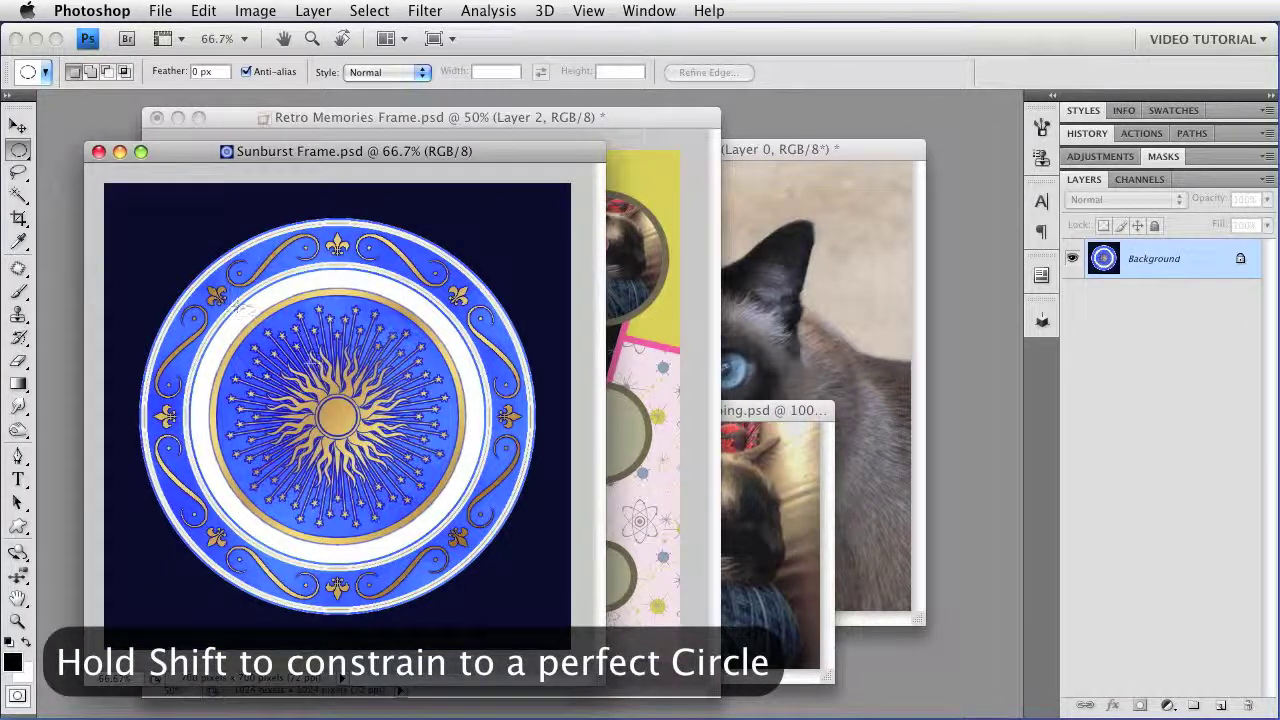
{"action": "mouse_move", "coordinate": [507, 559]}
{"action": "left_mouse_down"}
{"action": "mouse_move", "coordinate": [472, 536]}
{"action": "mouse_move", "coordinate": [493, 555]}
{"action": "left_mouse_up"}
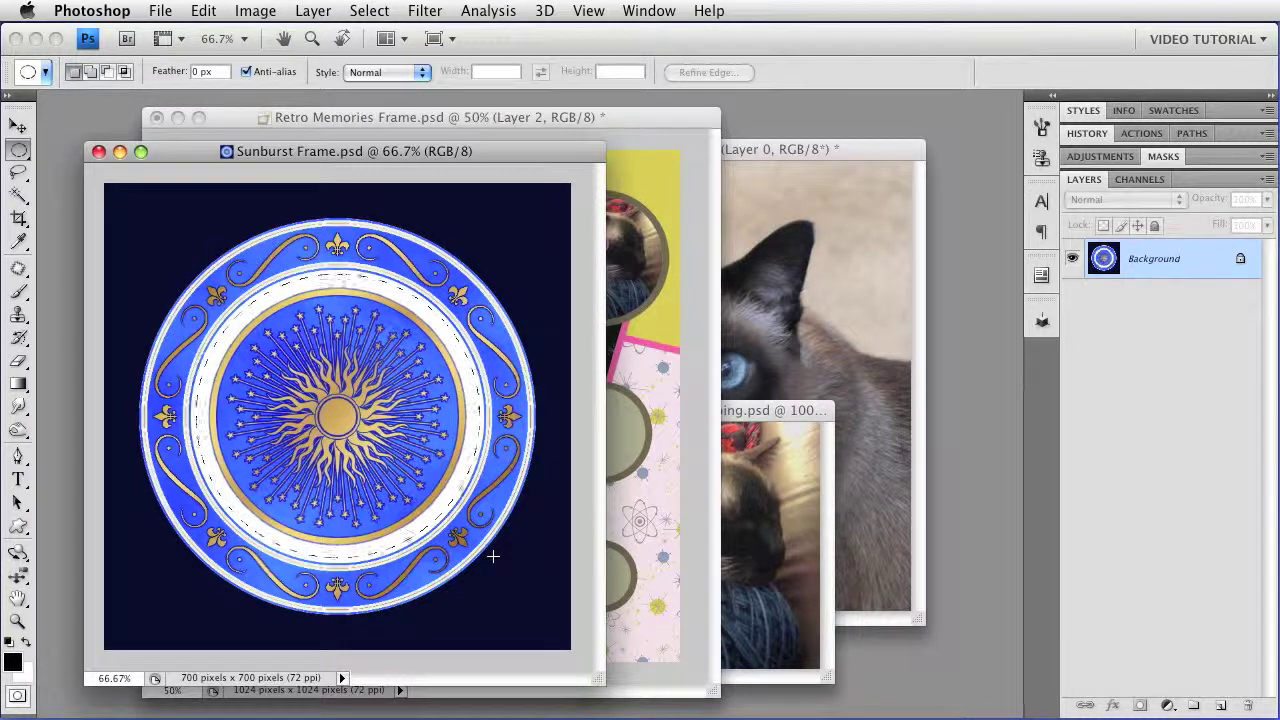
{"action": "left_click_drag", "start_coordinate": [493, 556], "coordinate": [491, 556]}
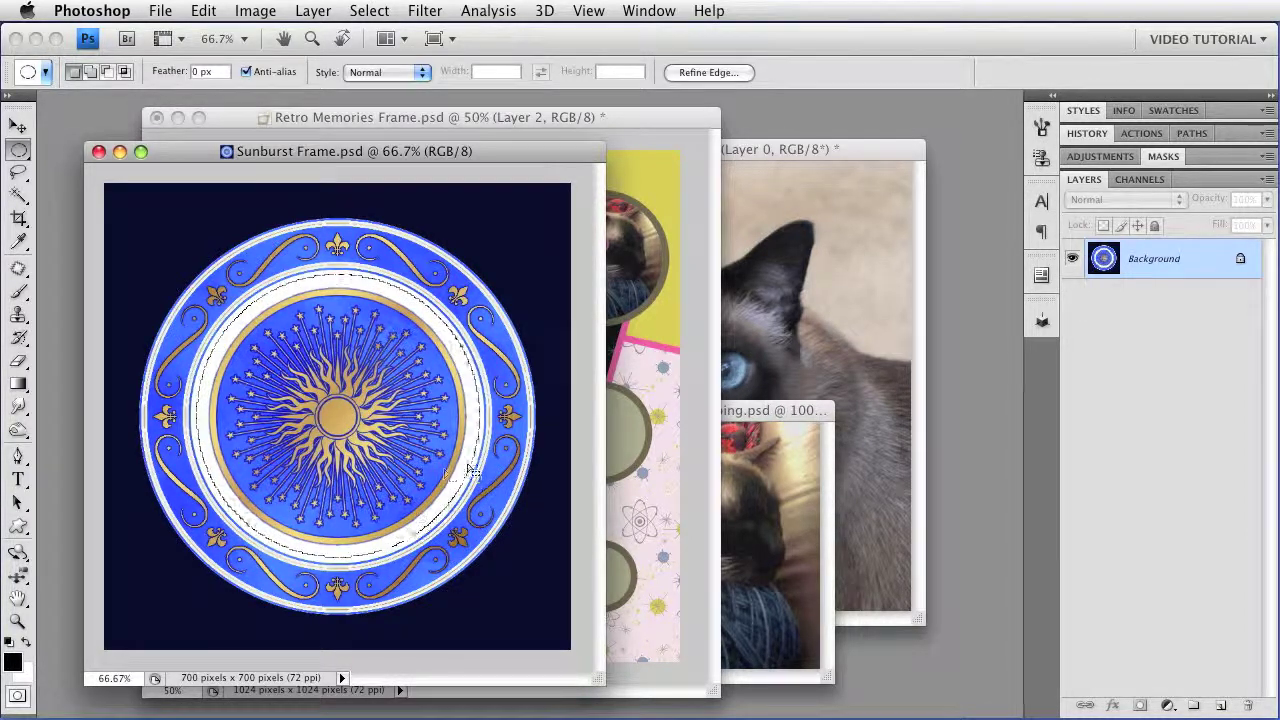
{"action": "left_click", "coordinate": [846, 150]}
- Copy Purr Square and Paste Into the Sunburst circle, then target Layer 1's mask
{"action": "key", "text": "super+c"}
{"action": "left_click", "coordinate": [428, 168]}
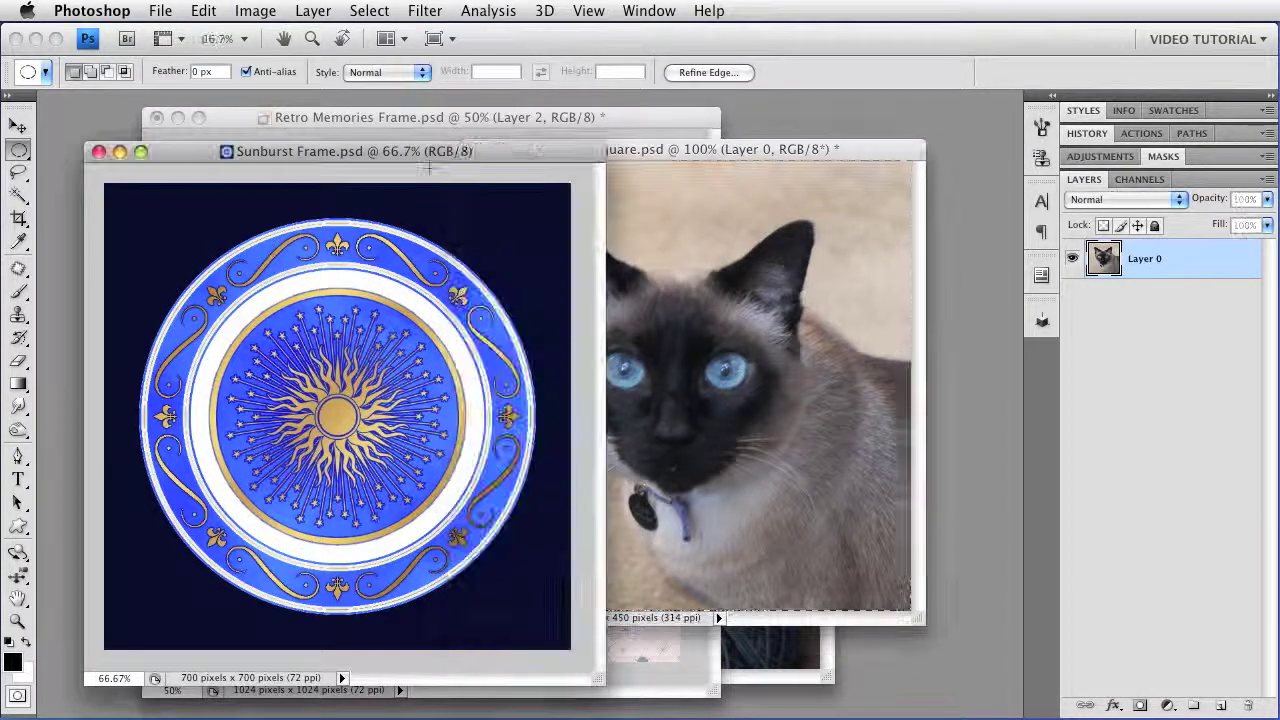
{"action": "left_click", "coordinate": [203, 10]}
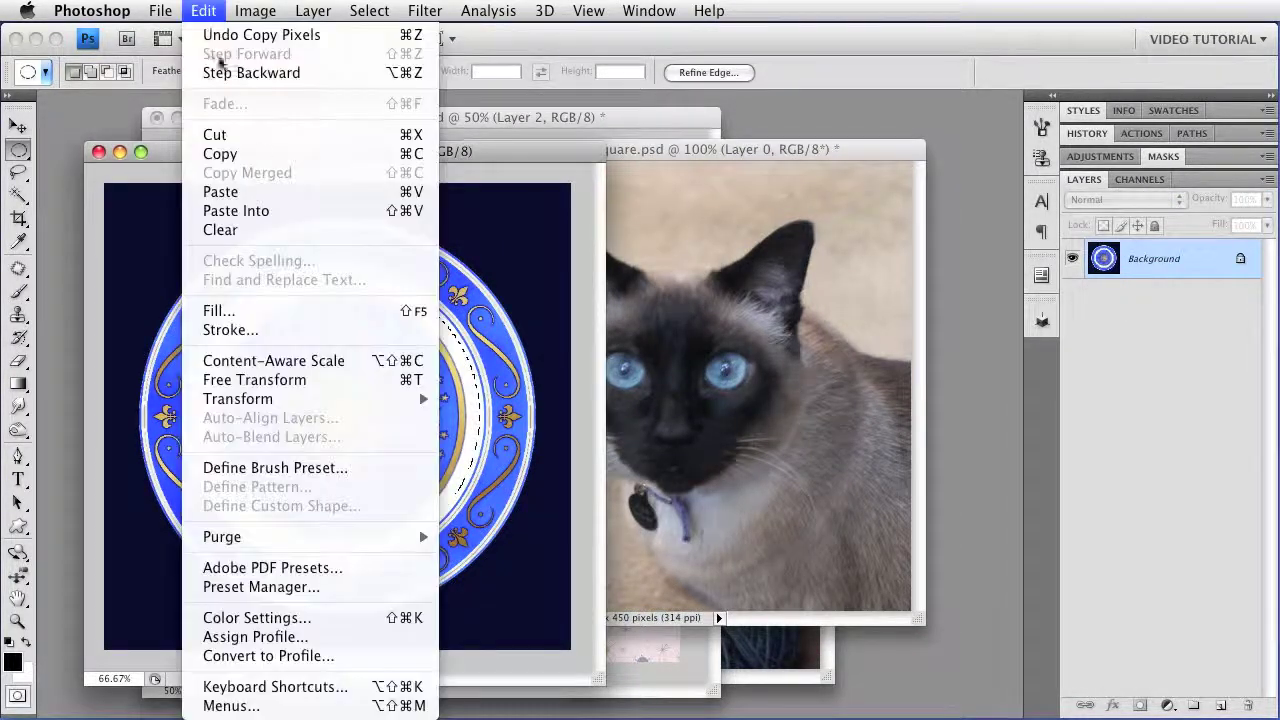
{"action": "left_click", "coordinate": [268, 211]}
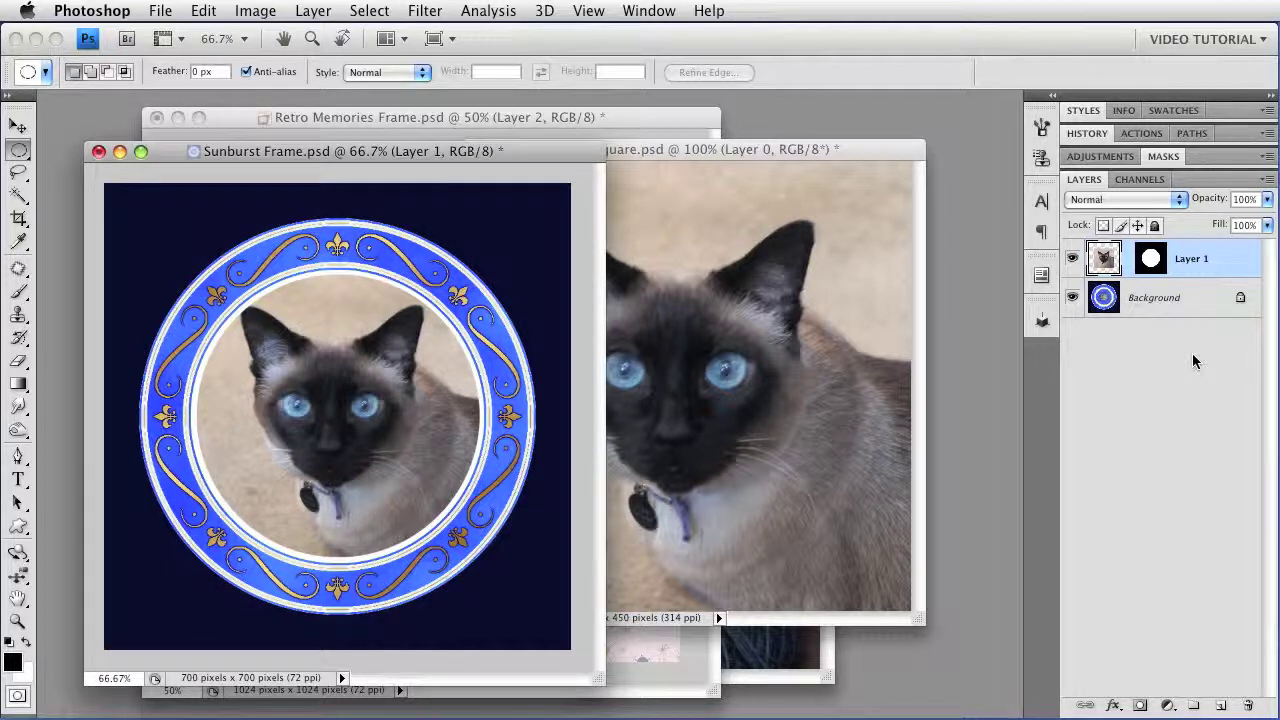
{"action": "left_click", "coordinate": [1150, 263]}
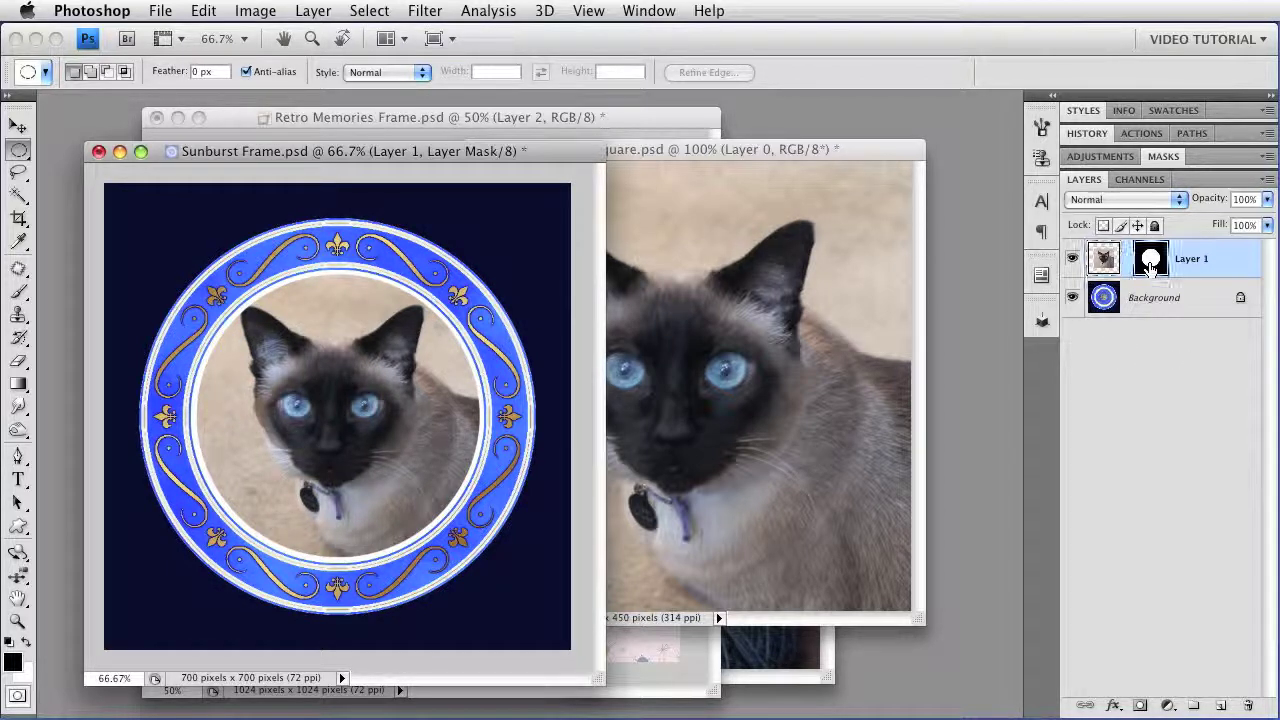
{"action": "left_click", "coordinate": [1199, 156]}
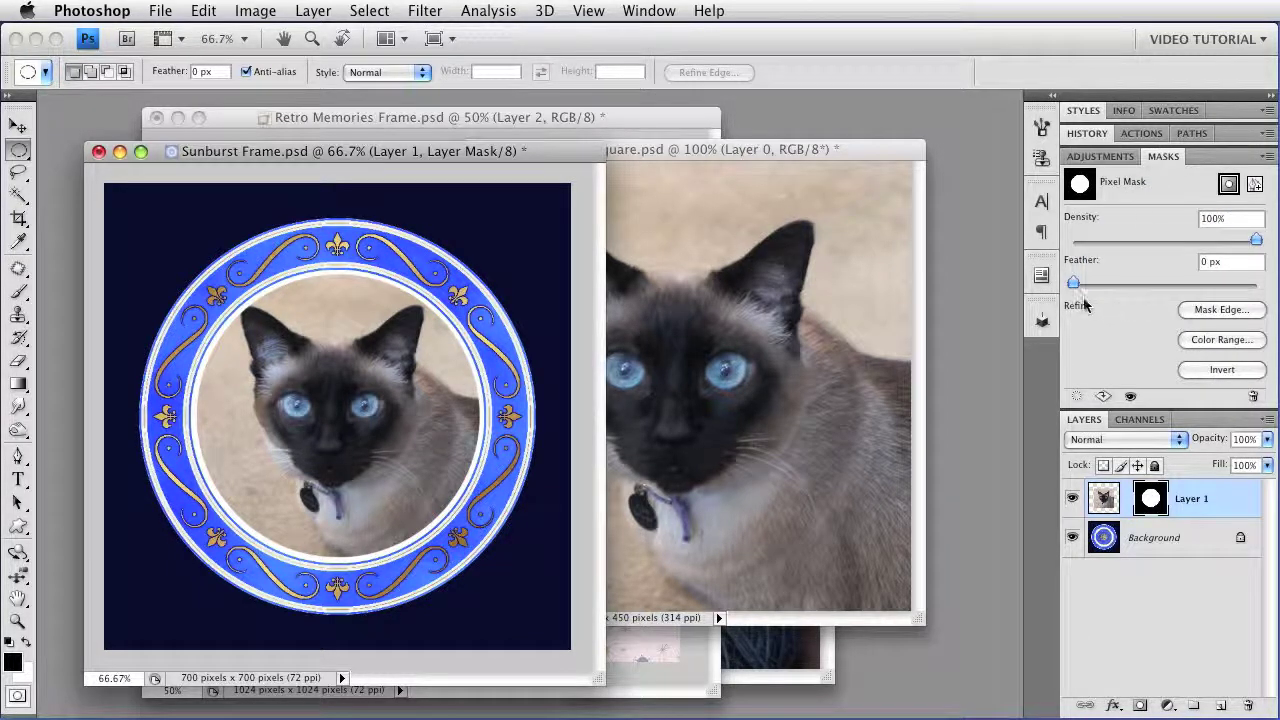
- Adjust Layer 1's mask feather, comparing against a sharp edge, and settle on 8 px
{"action": "left_click_drag", "start_coordinate": [1073, 285], "coordinate": [1123, 290]}
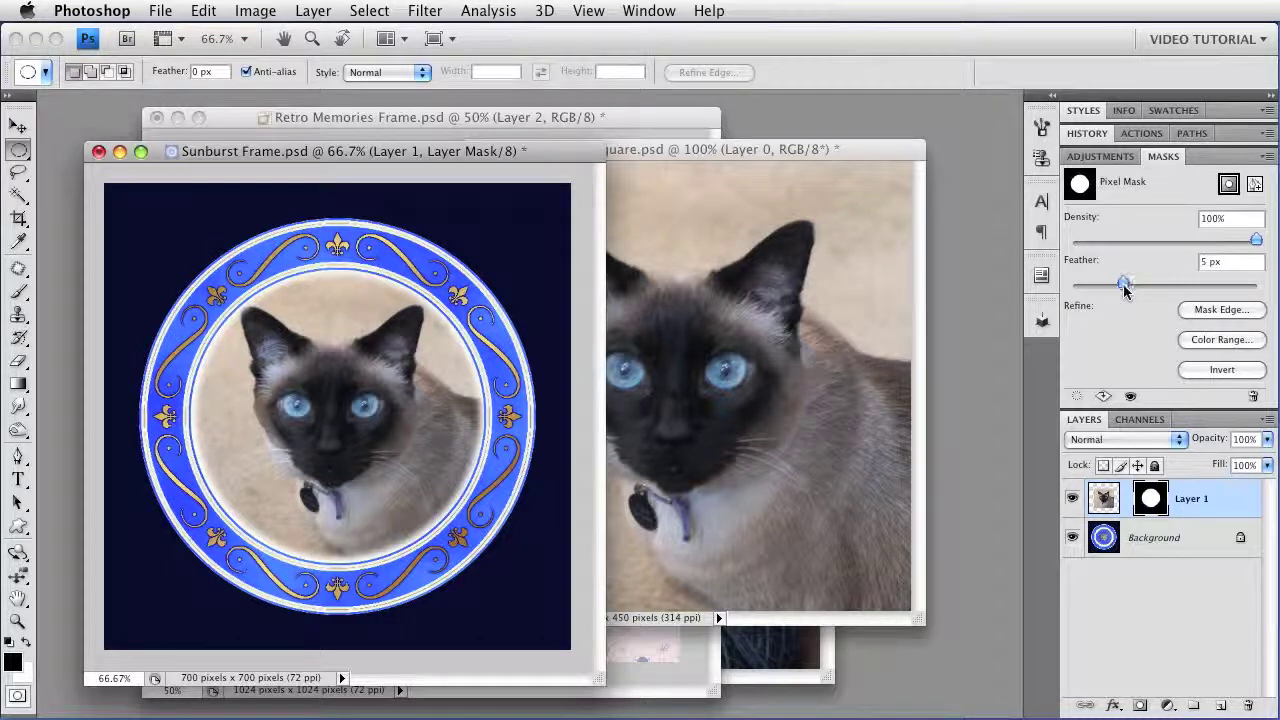
{"action": "left_click_drag", "start_coordinate": [1125, 287], "coordinate": [1128, 283]}
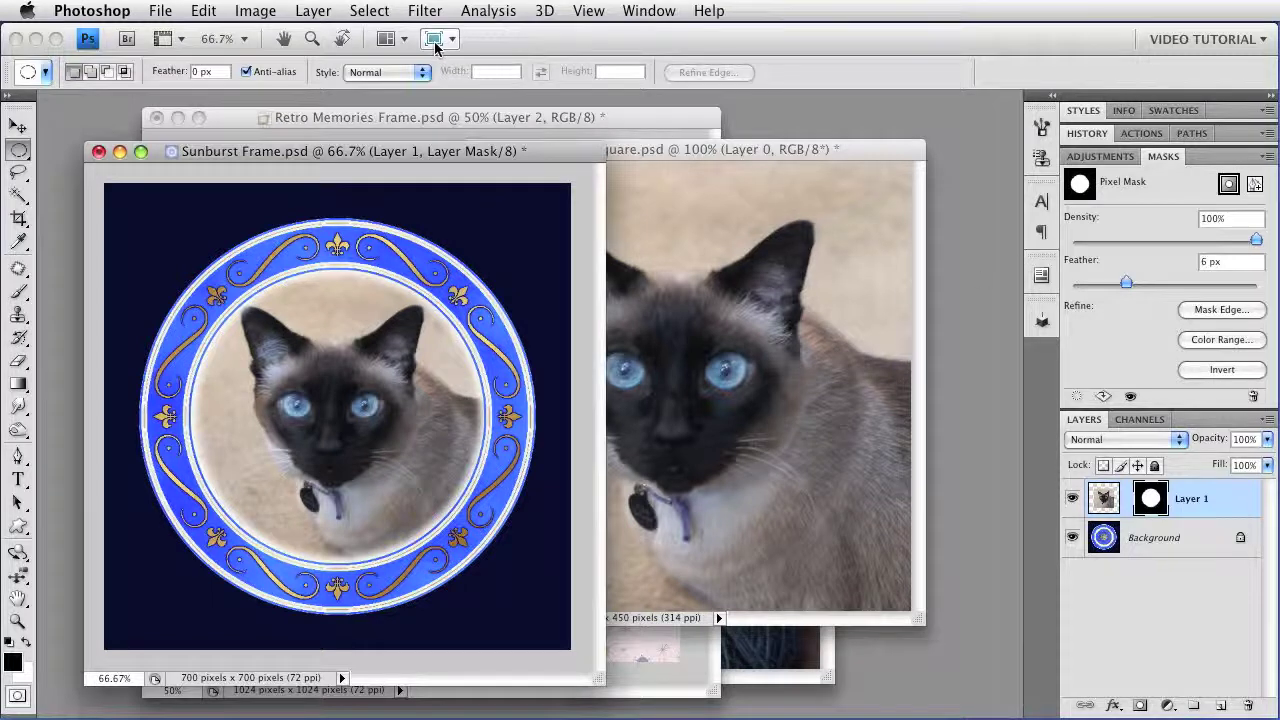
{"action": "left_click", "coordinate": [425, 12]}
{"action": "mouse_move", "coordinate": [457, 222]}
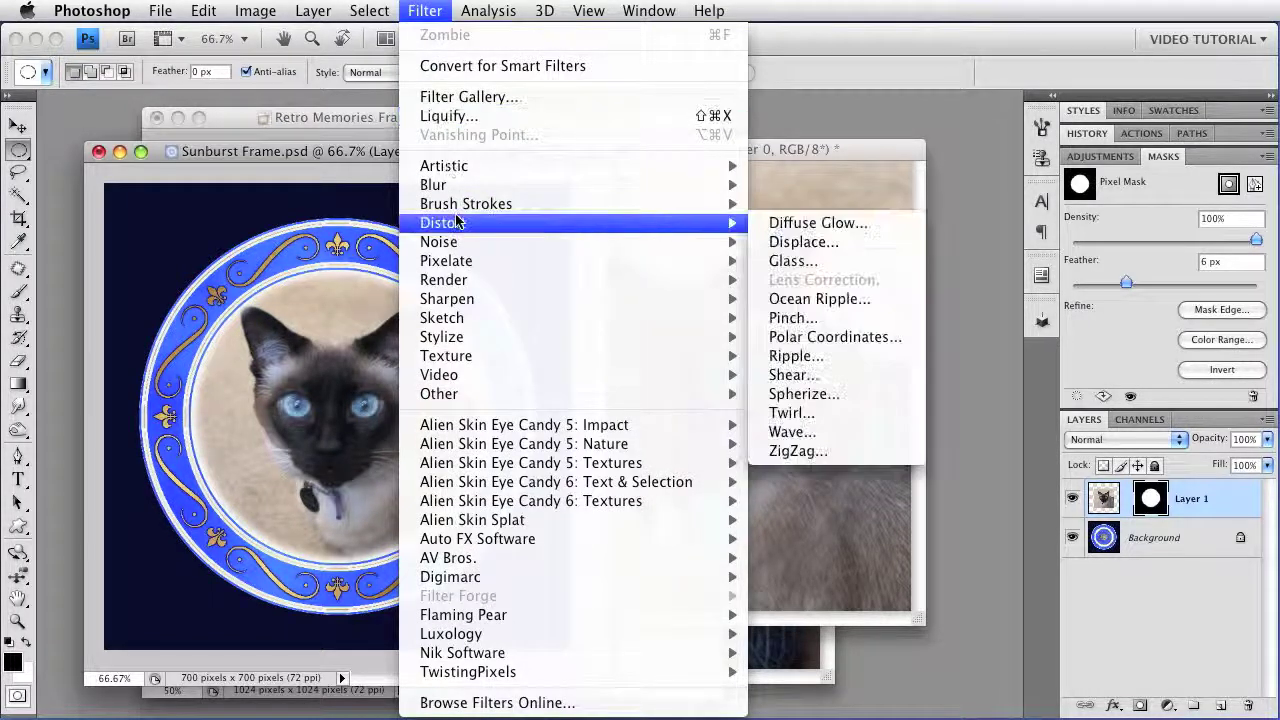
{"action": "mouse_move", "coordinate": [450, 184]}
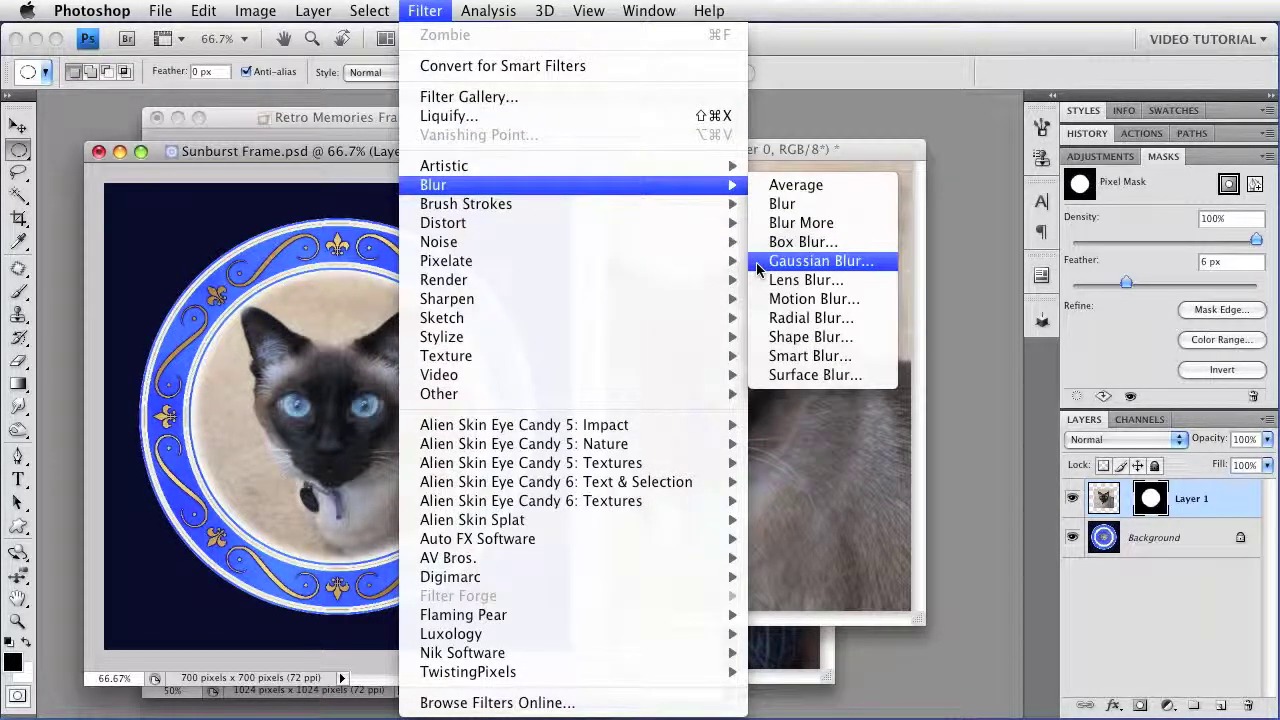
{"action": "key", "text": "Escape"}
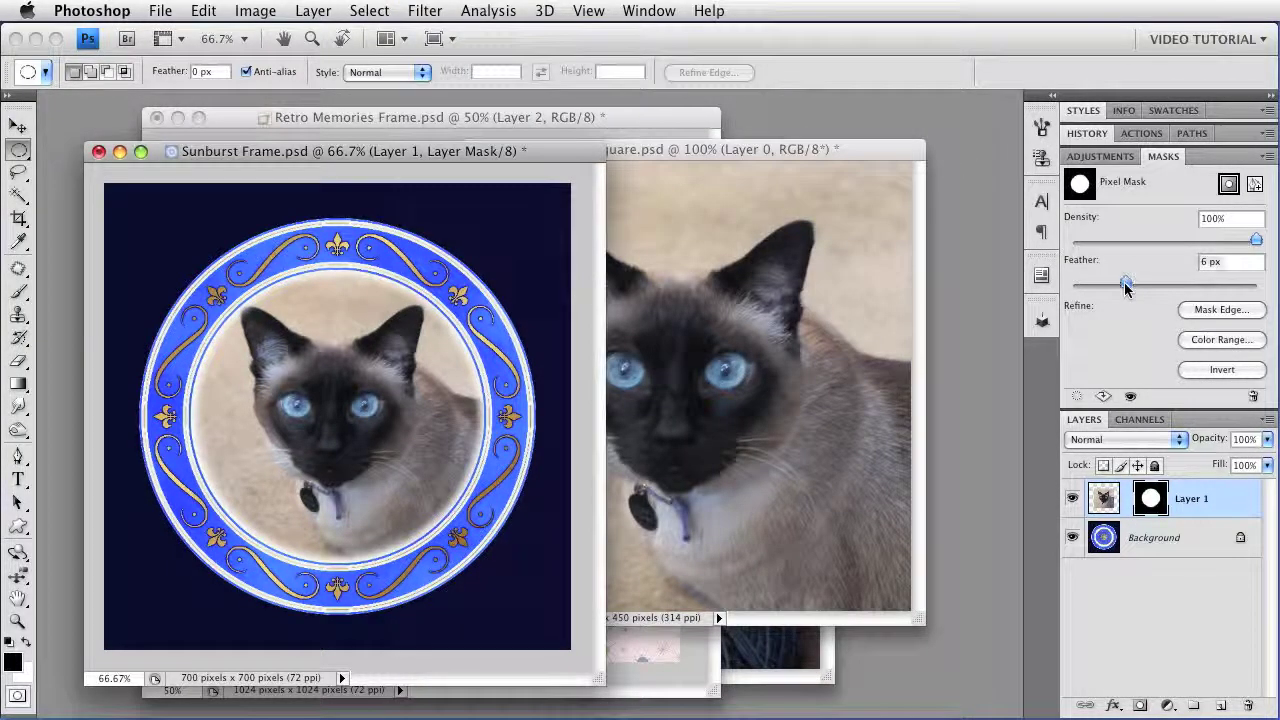
{"action": "left_click_drag", "start_coordinate": [1126, 287], "coordinate": [1077, 289]}
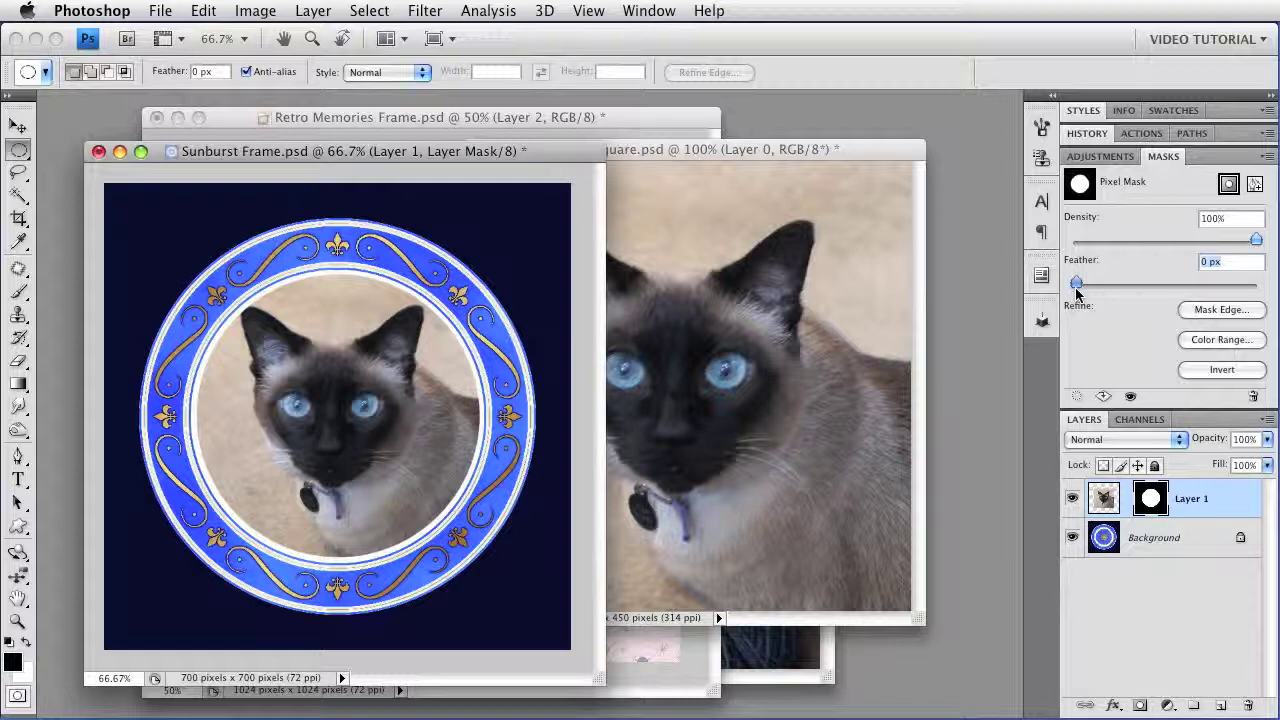
{"action": "left_click_drag", "start_coordinate": [1077, 291], "coordinate": [1140, 293]}
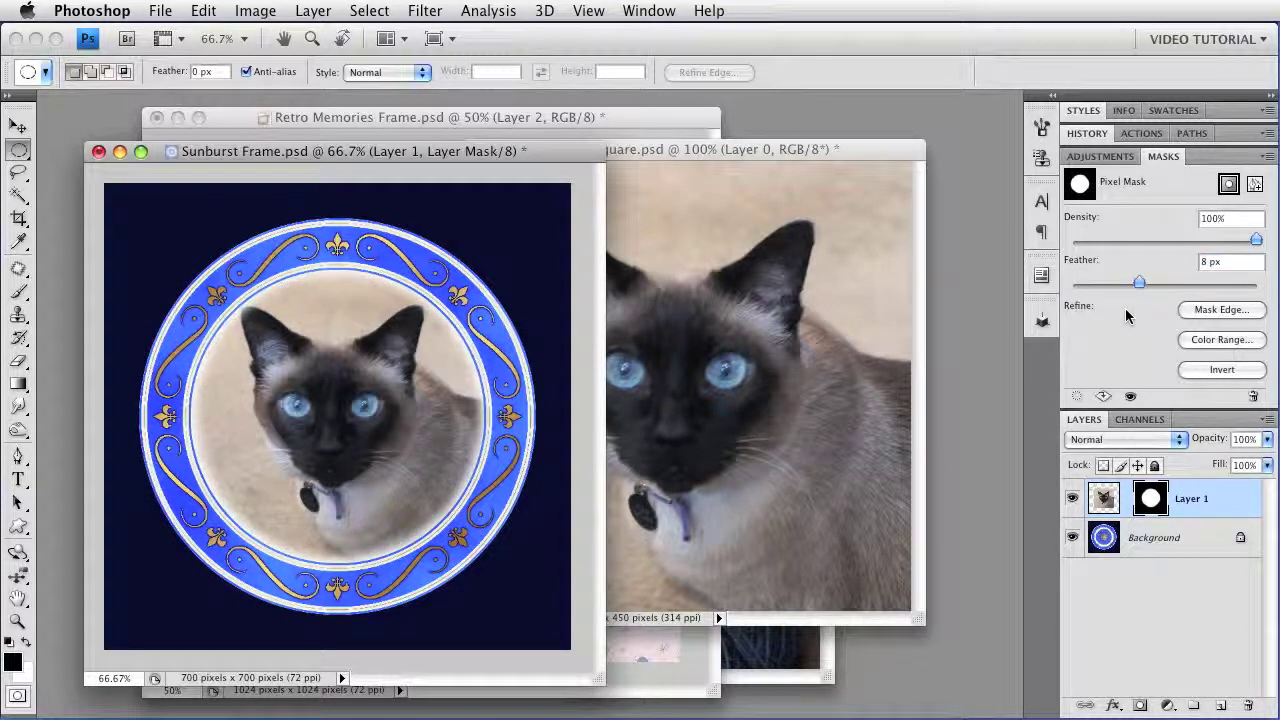